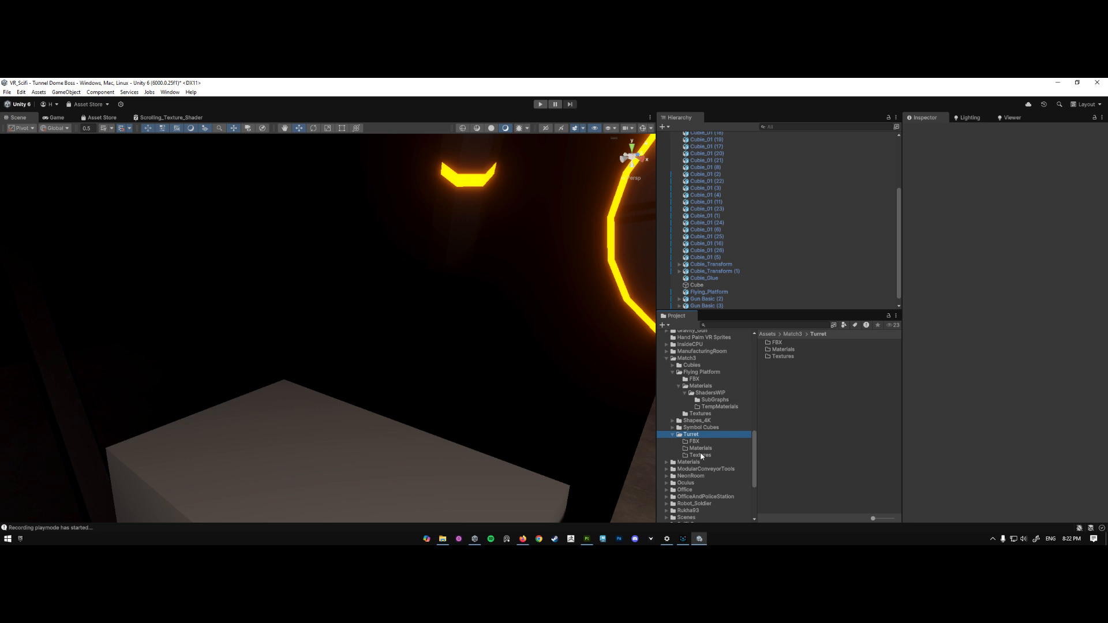
- Collapse the Escape and Flying Platform folders in the project assets and open the Turret folder inside Match3
{"action": "scroll", "coordinate": [676, 369], "scroll_direction": "up", "scroll_amount": 10}
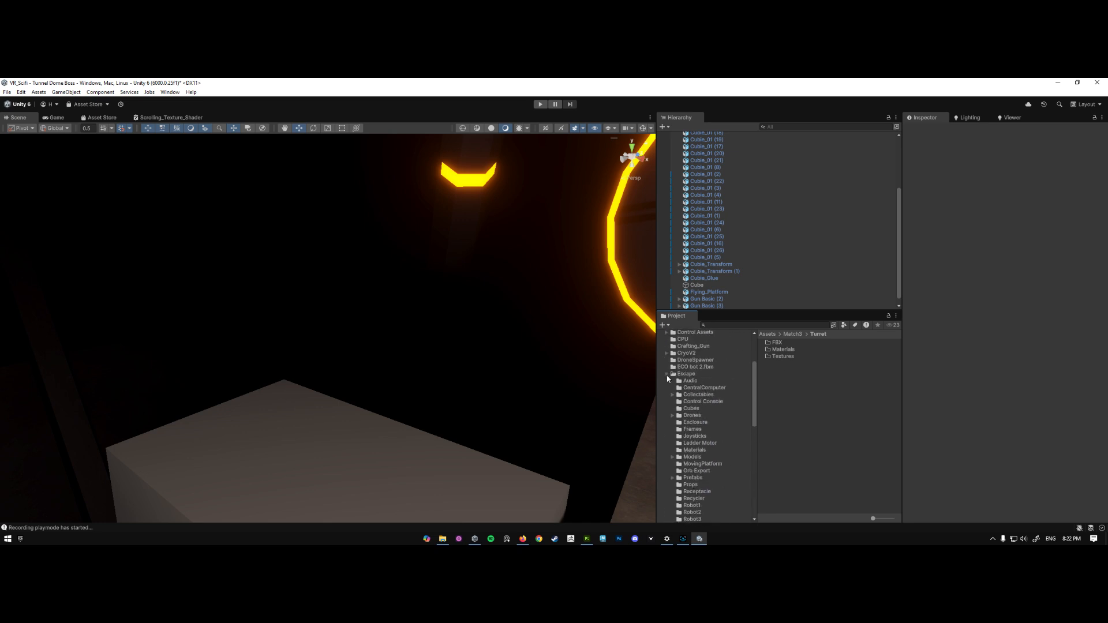
{"action": "left_click", "coordinate": [666, 374]}
{"action": "scroll", "coordinate": [675, 375], "scroll_direction": "up", "scroll_amount": 5}
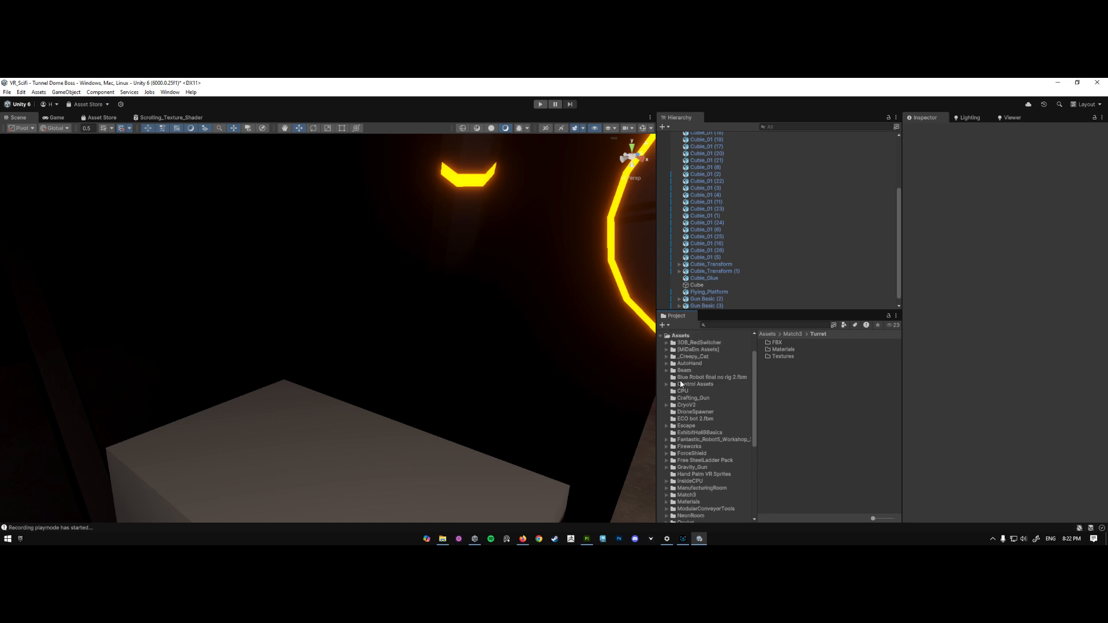
{"action": "left_click", "coordinate": [684, 362]}
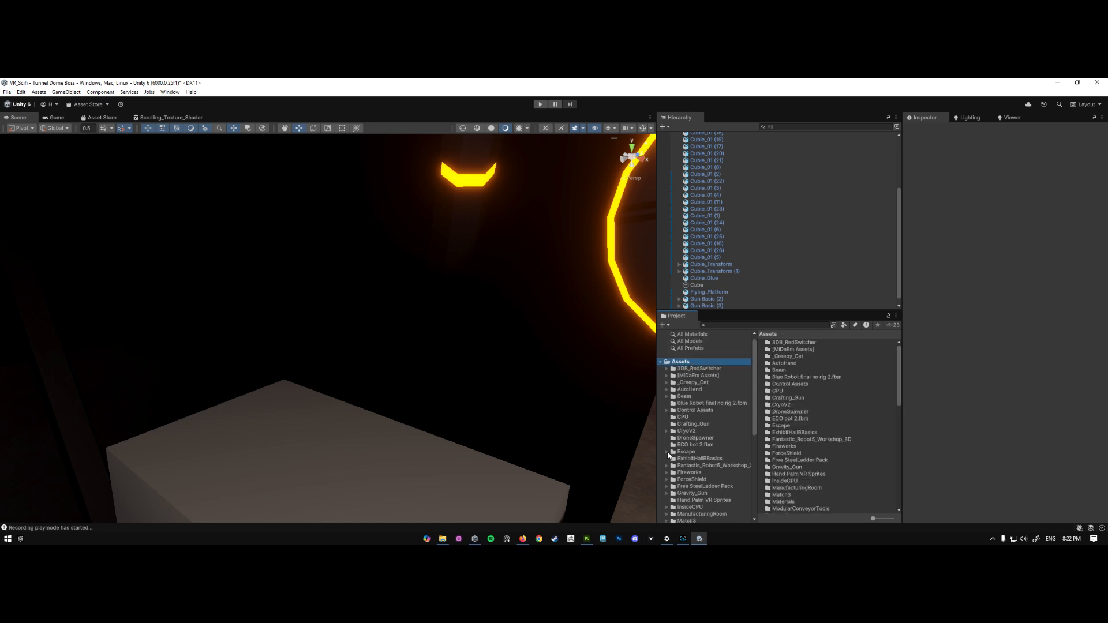
{"action": "scroll", "coordinate": [669, 456], "scroll_direction": "down", "scroll_amount": 3}
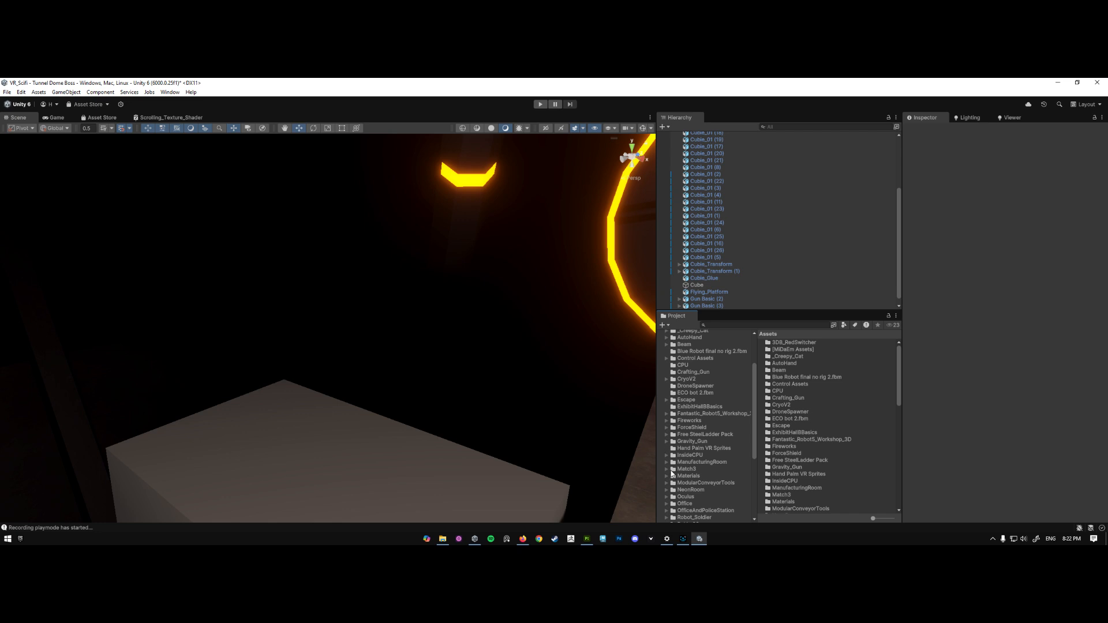
{"action": "left_click", "coordinate": [668, 469]}
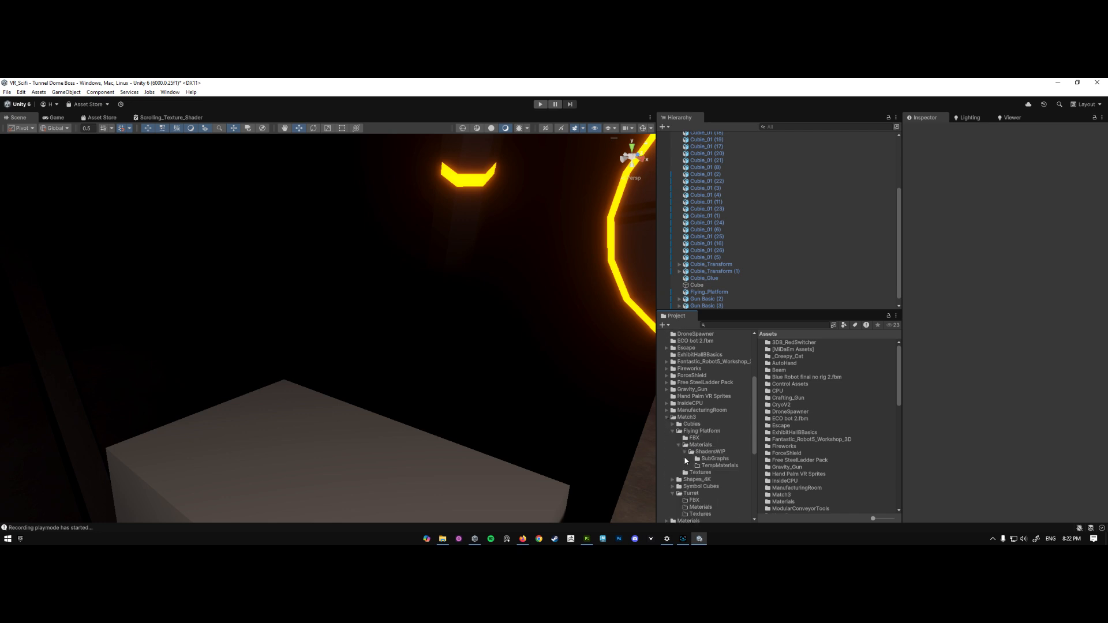
{"action": "left_click", "coordinate": [672, 431]}
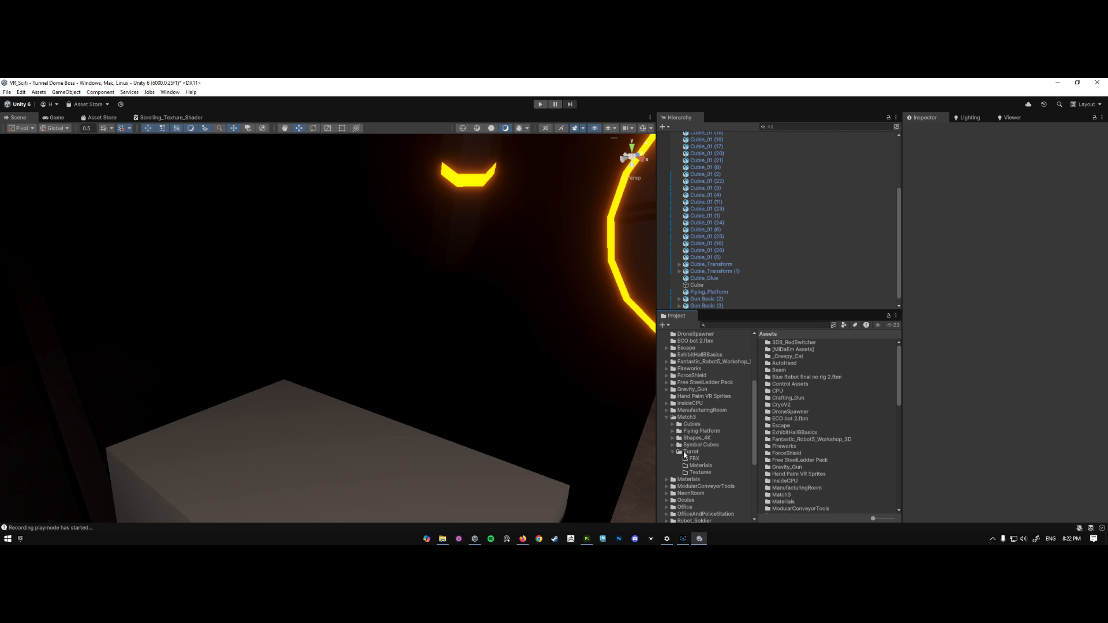
{"action": "left_click", "coordinate": [687, 453]}
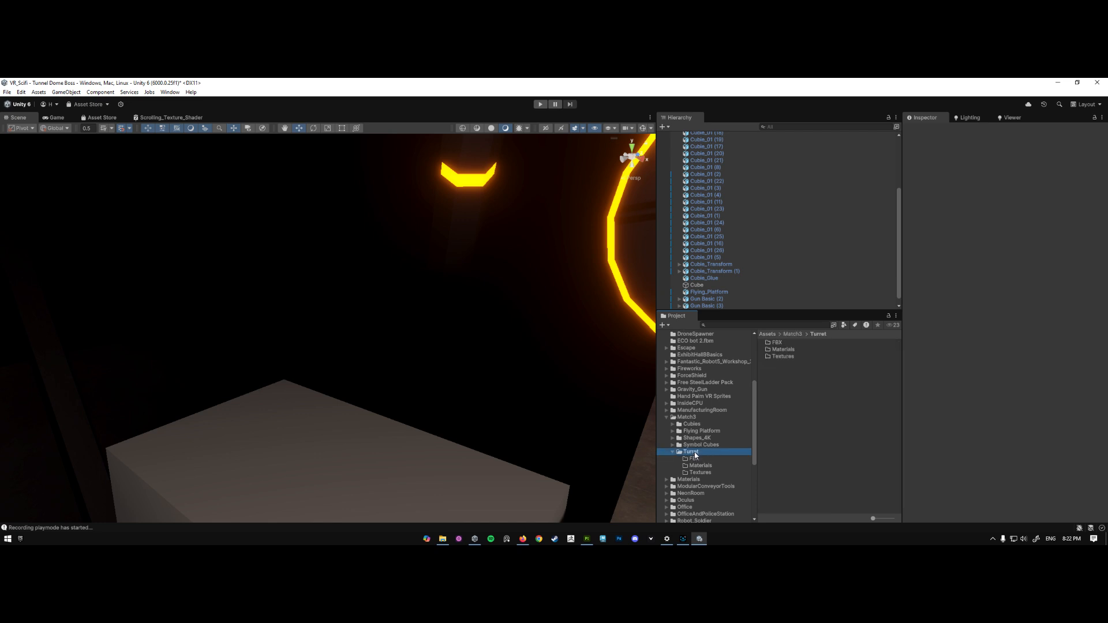
- Open the Textures subfolder of the Turret folder
{"action": "left_click", "coordinate": [780, 343]}
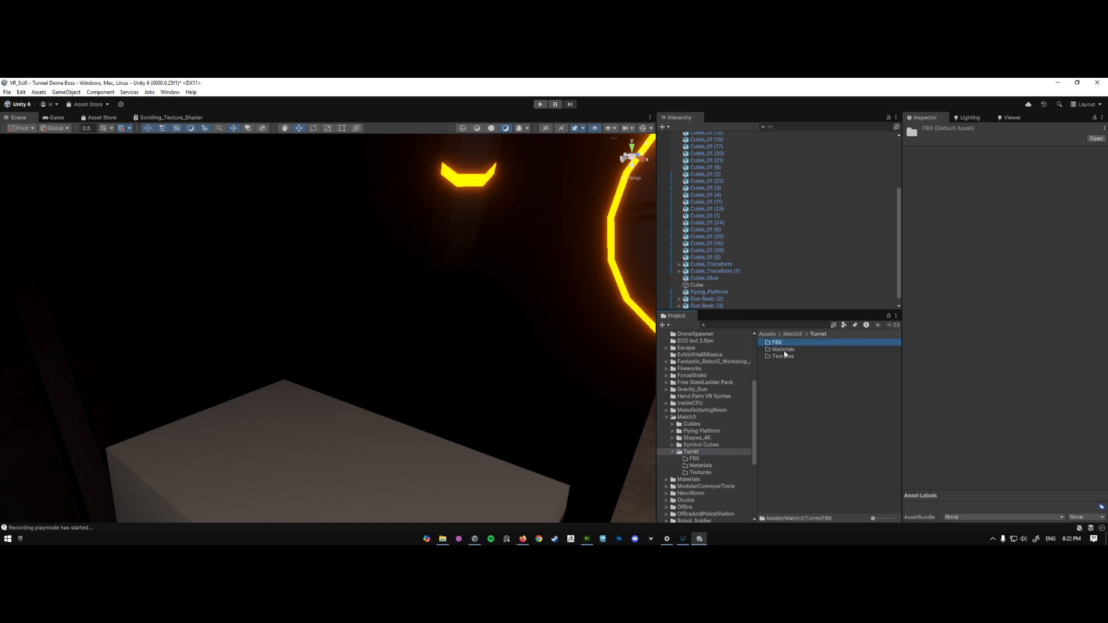
{"action": "left_click", "coordinate": [785, 350]}
{"action": "left_click", "coordinate": [785, 357]}
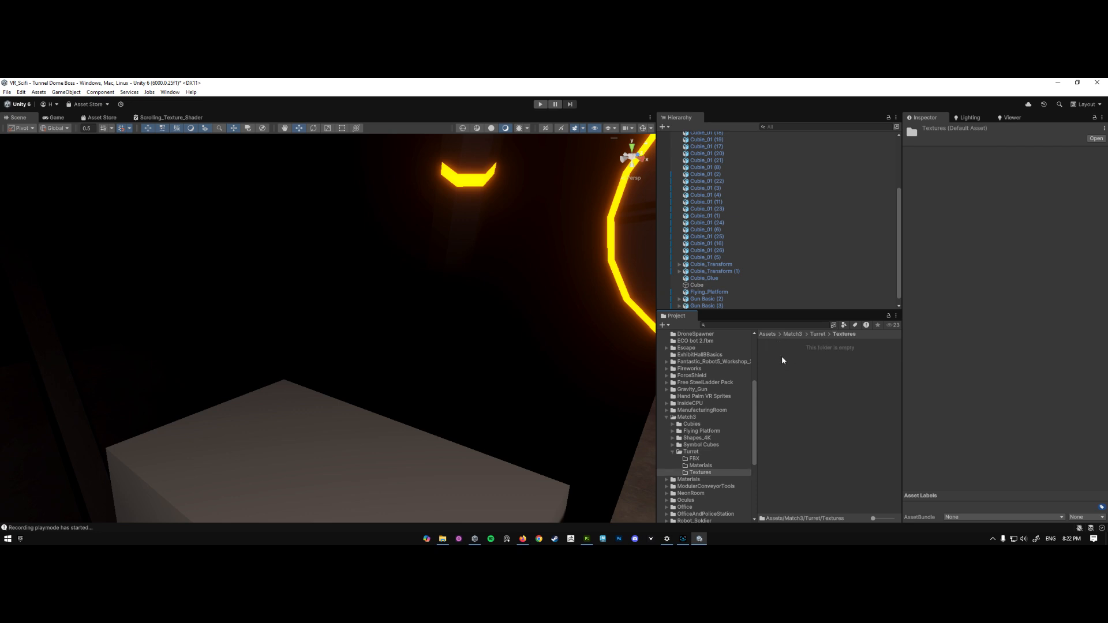
- Reveal the Turret Textures folder in File Explorer and copy its full directory path
{"action": "right_click", "coordinate": [785, 359]}
{"action": "left_click", "coordinate": [834, 124]}
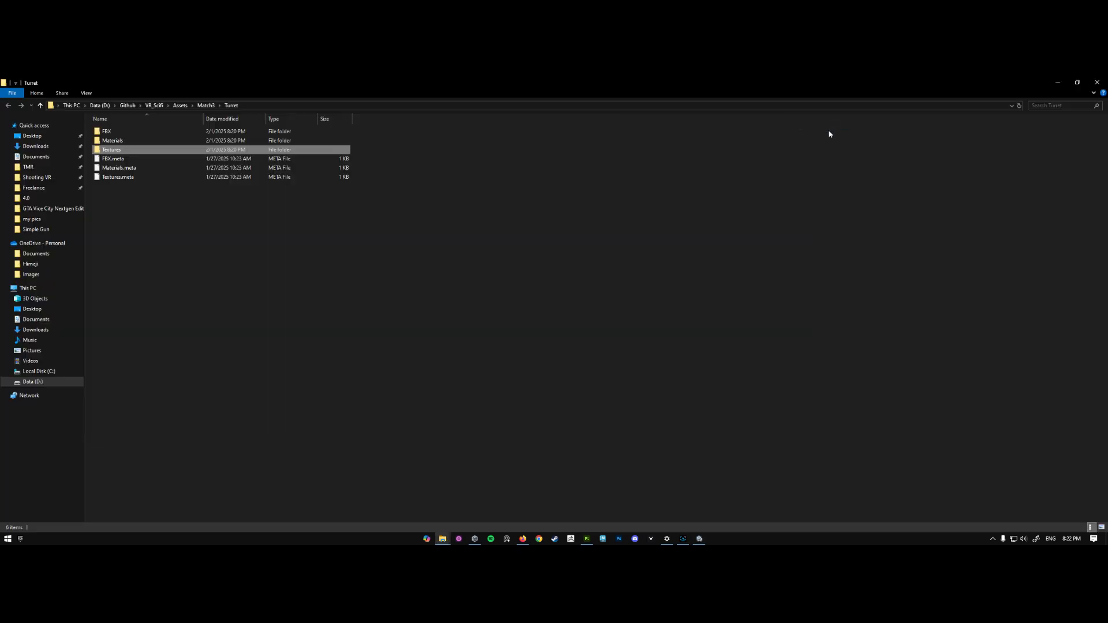
{"action": "double_click", "coordinate": [133, 148]}
{"action": "left_click", "coordinate": [299, 106]}
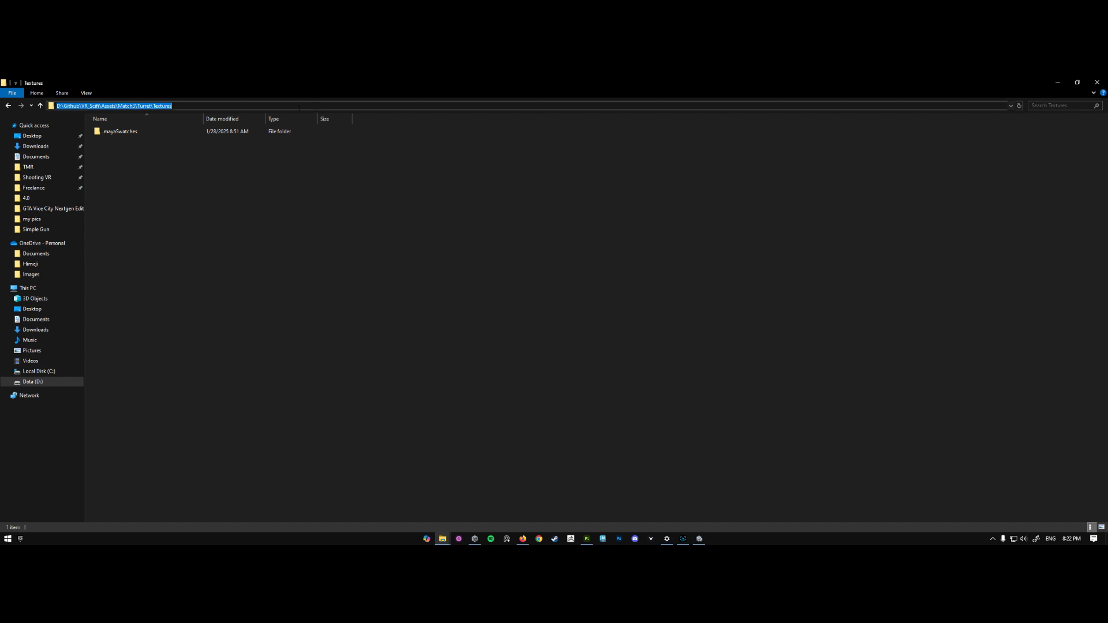
{"action": "left_click", "coordinate": [1059, 82]}
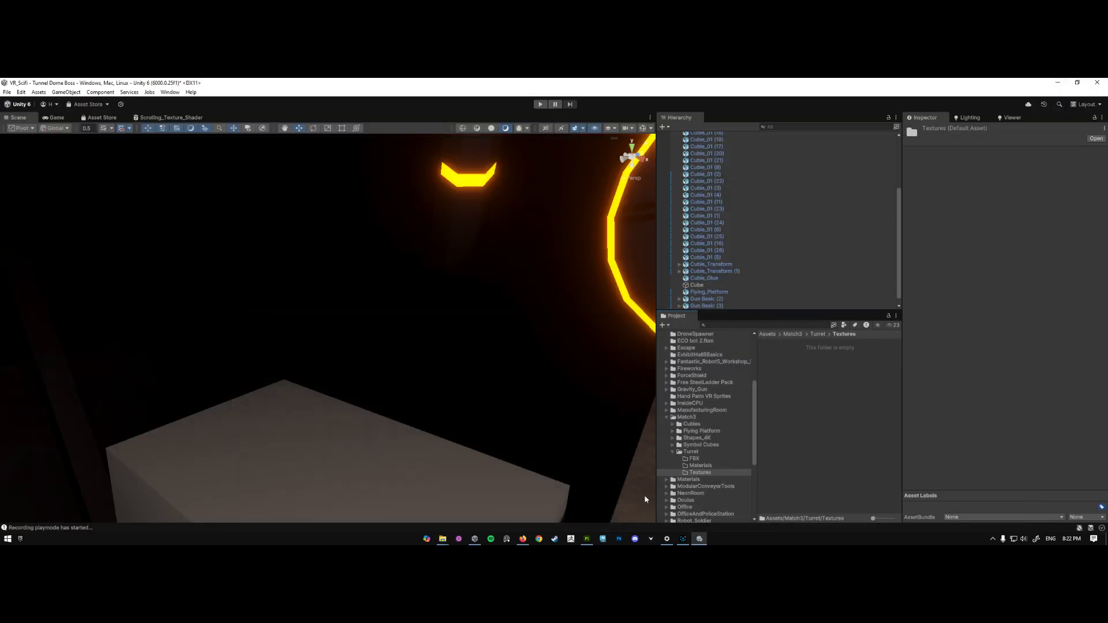
- Switch to Adobe Substance 3D Painter and open the texture export settings for the turret project
{"action": "left_click", "coordinate": [587, 539]}
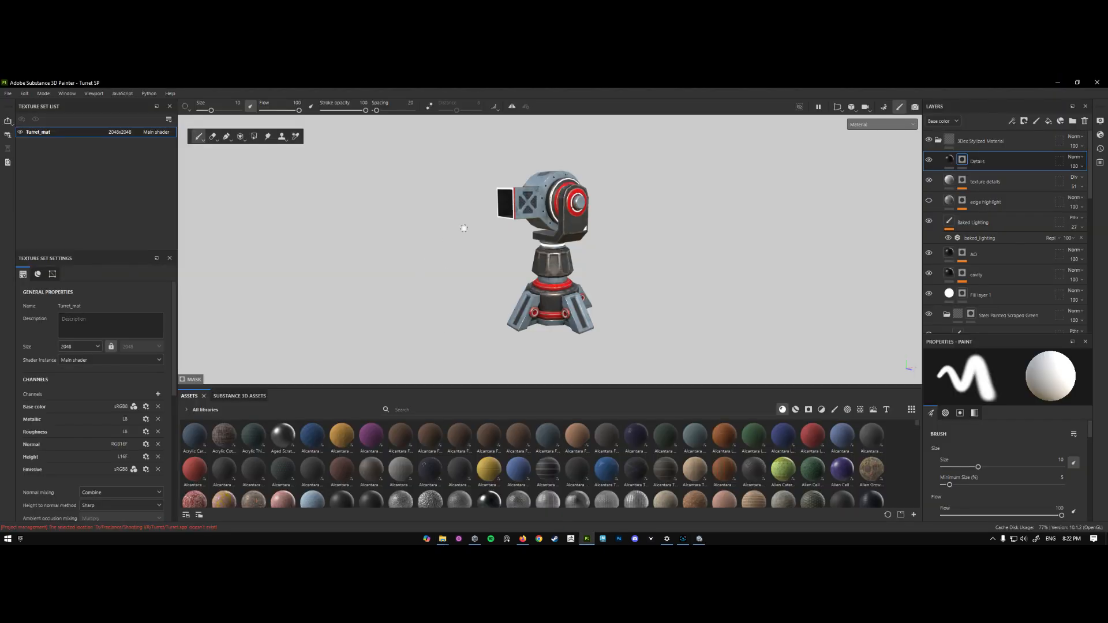
{"action": "key", "text": "ctrl+shift+e"}
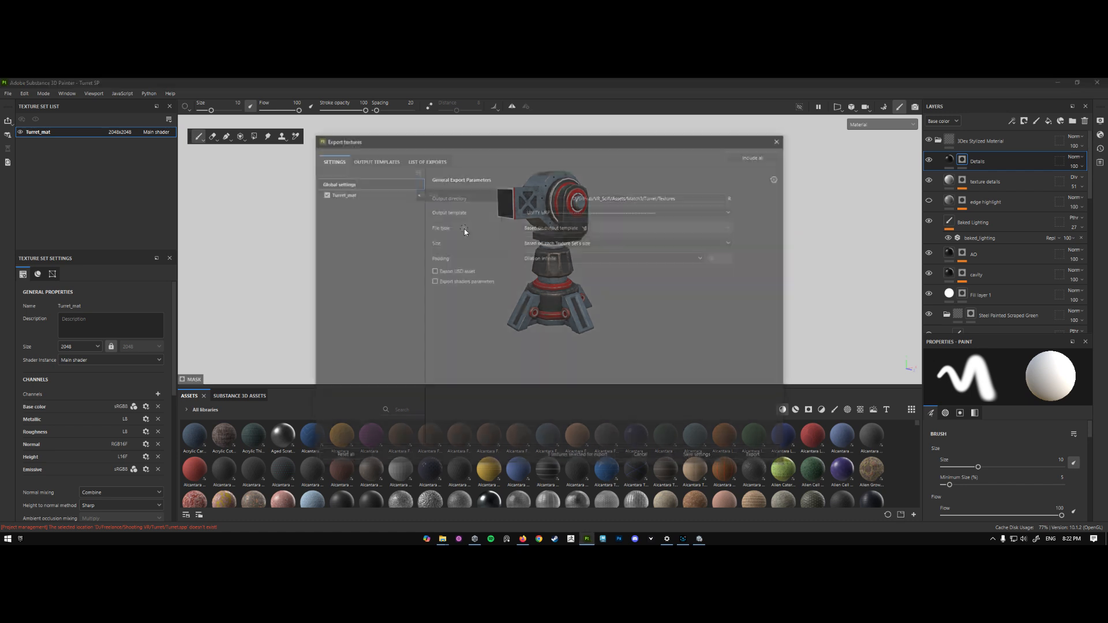
{"action": "left_click", "coordinate": [782, 140]}
{"action": "left_click", "coordinate": [8, 93]}
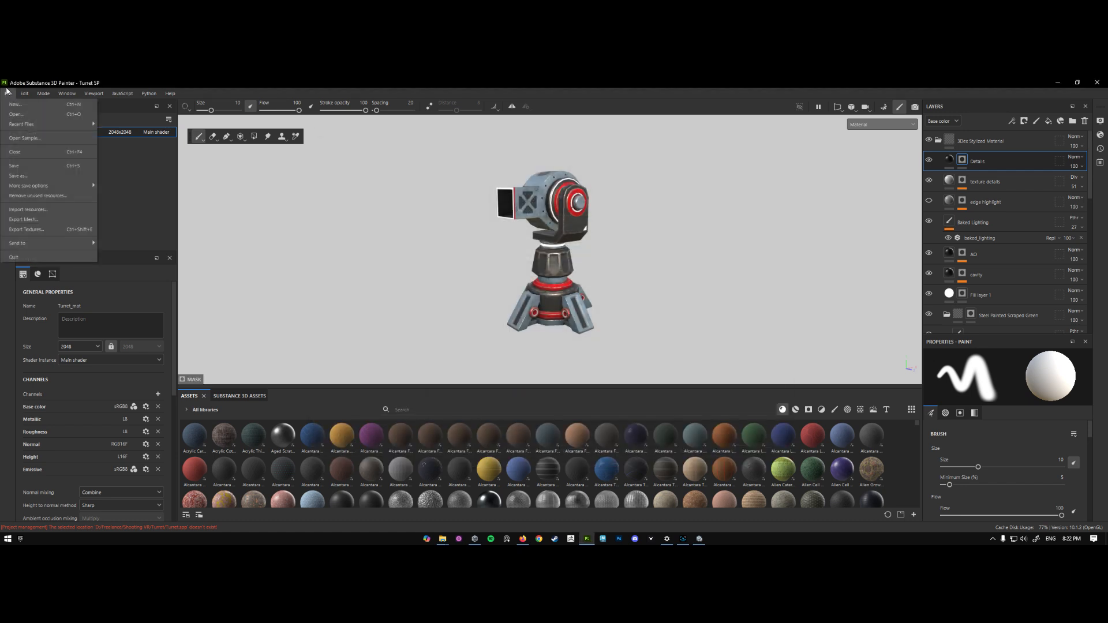
{"action": "left_click", "coordinate": [35, 233]}
- Set the export output template to Unity Universal Render Pipeline (Metallic Standard)
{"action": "left_click", "coordinate": [718, 211]}
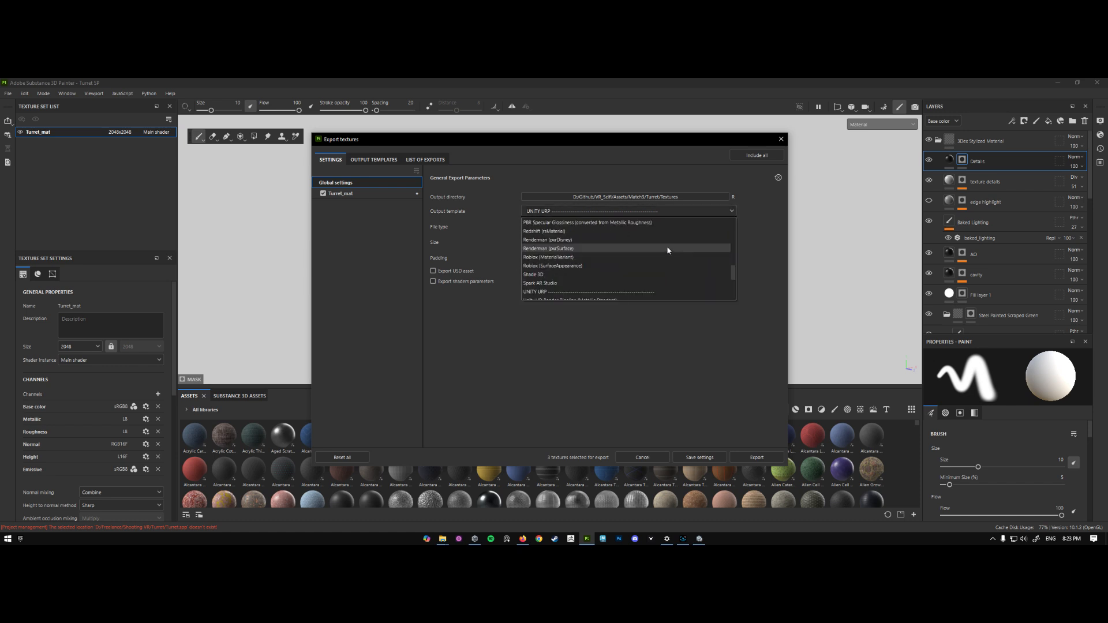
{"action": "scroll", "coordinate": [551, 236], "scroll_direction": "down", "scroll_amount": 10}
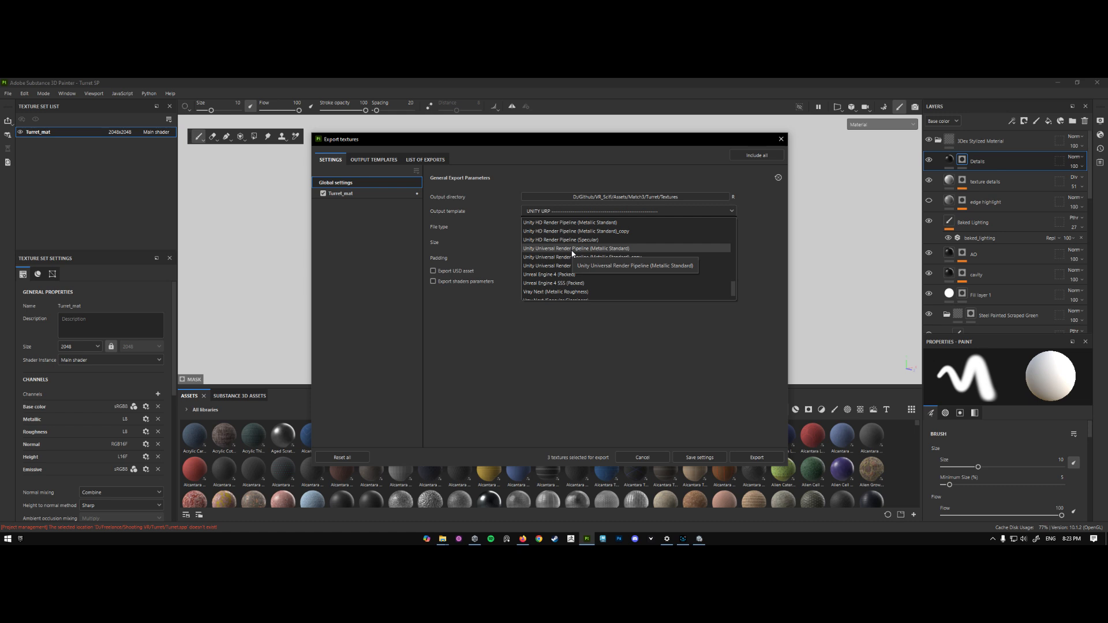
{"action": "scroll", "coordinate": [574, 254], "scroll_direction": "up", "scroll_amount": 1}
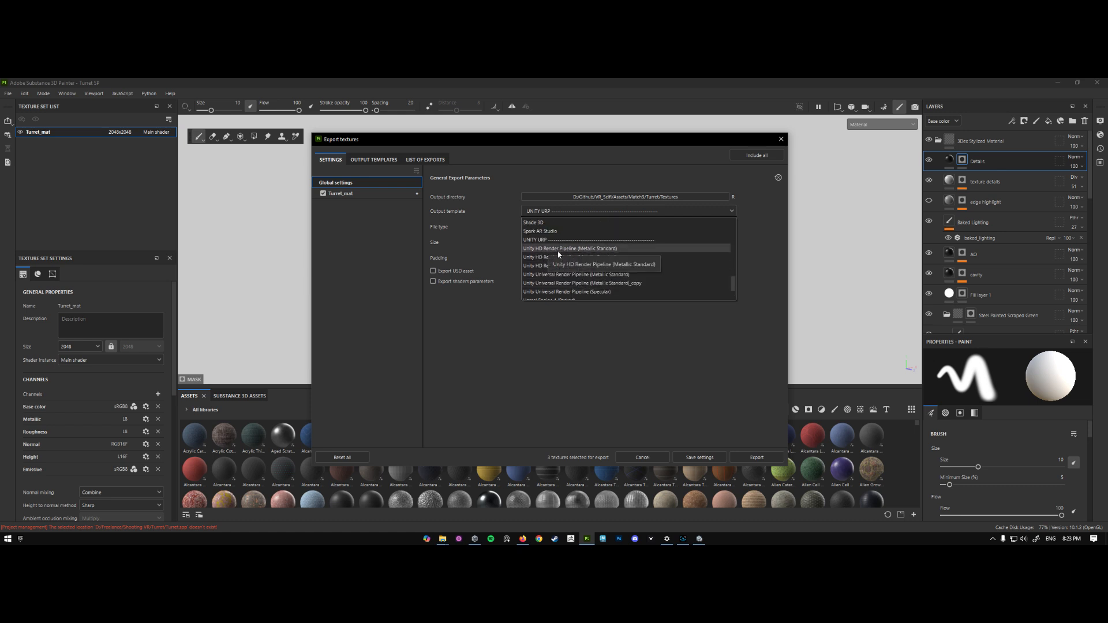
{"action": "scroll", "coordinate": [580, 275], "scroll_direction": "down", "scroll_amount": 2}
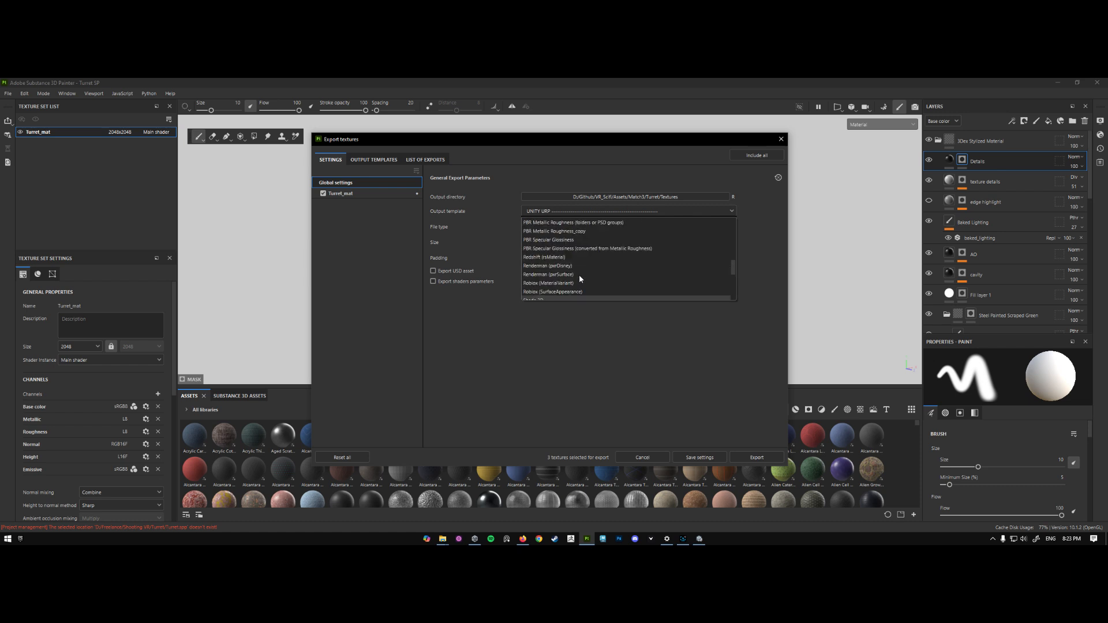
{"action": "scroll", "coordinate": [546, 267], "scroll_direction": "up", "scroll_amount": 2}
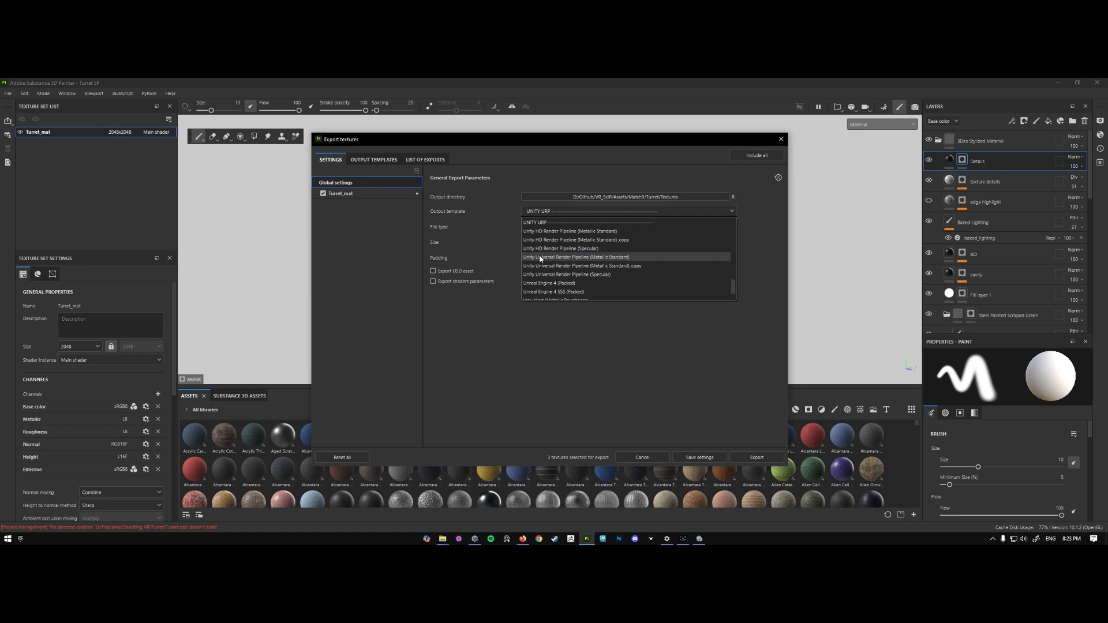
{"action": "left_click", "coordinate": [541, 259]}
- Set the export size to Based on each Texture Set's size
{"action": "left_click", "coordinate": [561, 245]}
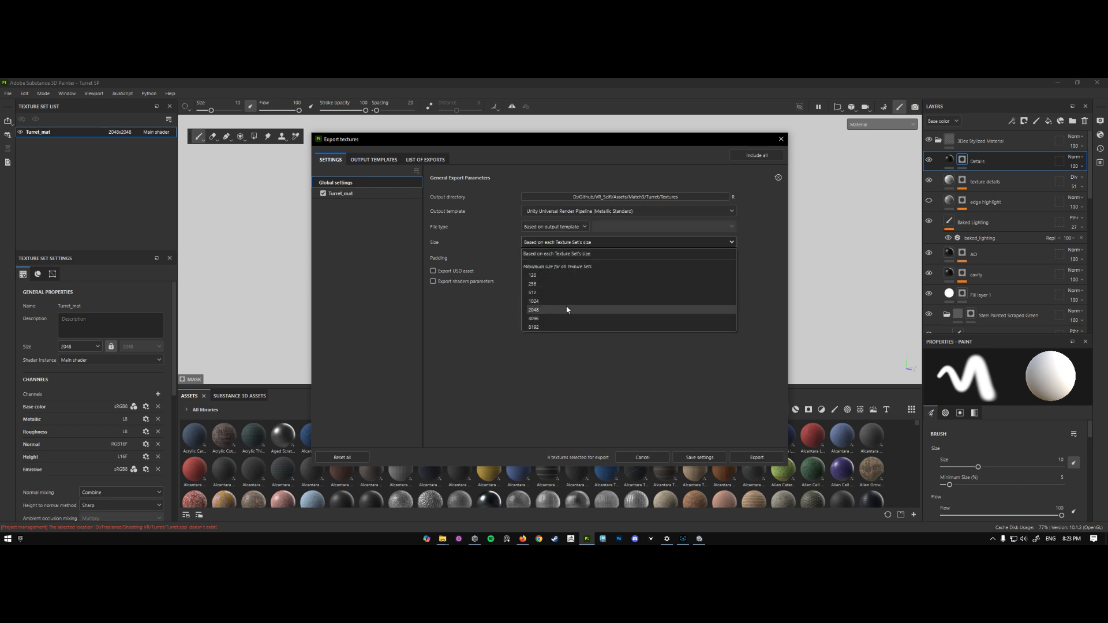
{"action": "left_click", "coordinate": [571, 254]}
{"action": "left_click_drag", "start_coordinate": [525, 139], "coordinate": [548, 146]}
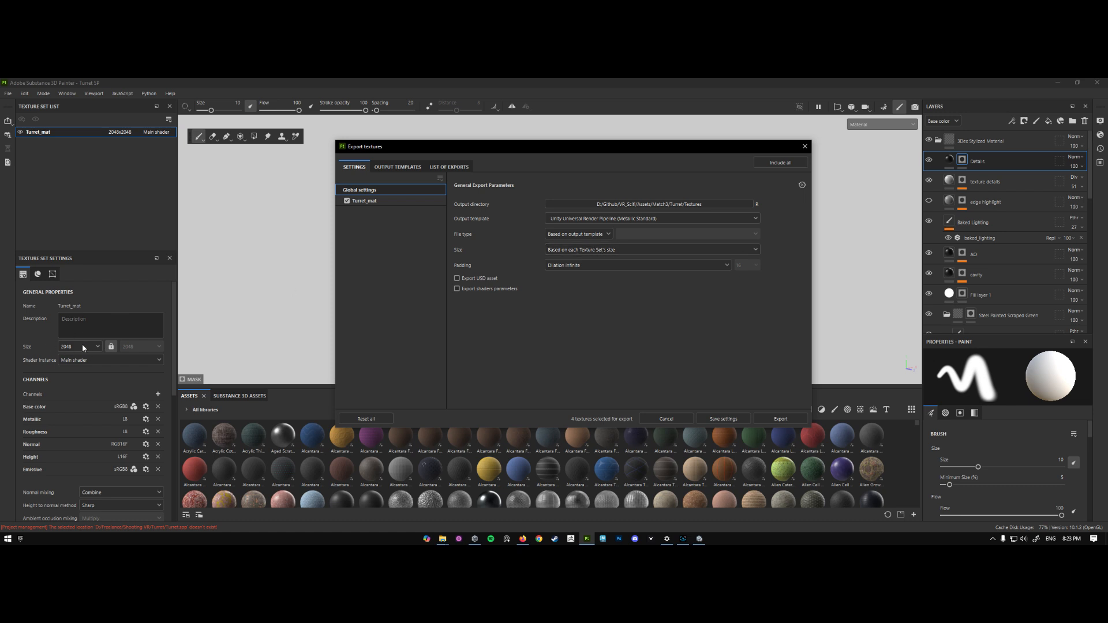
{"action": "left_click", "coordinate": [563, 251]}
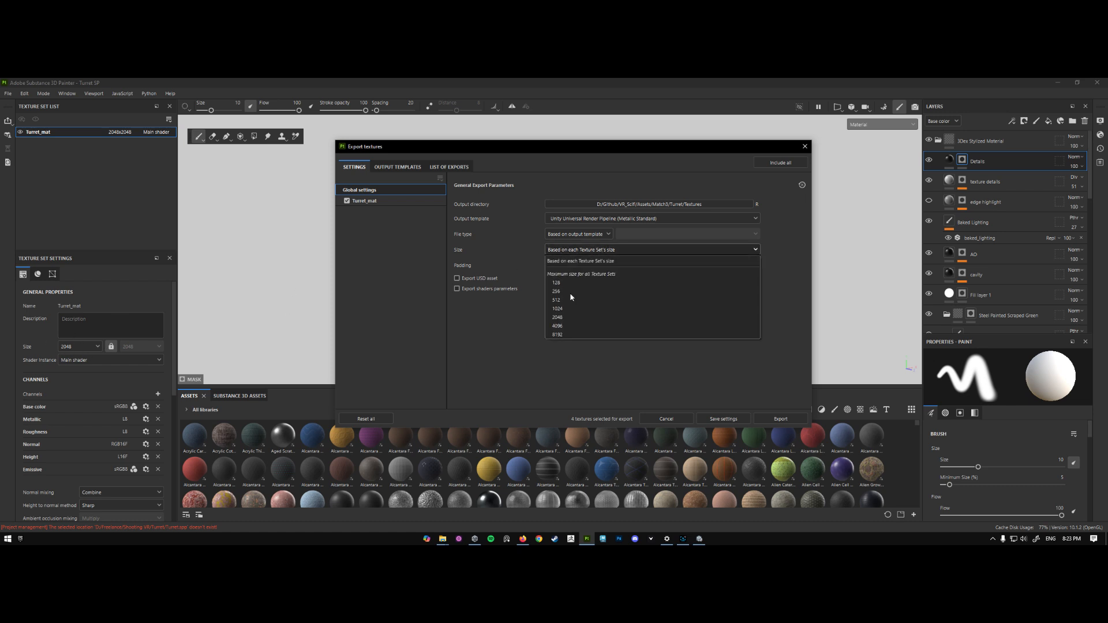
{"action": "left_click", "coordinate": [571, 260]}
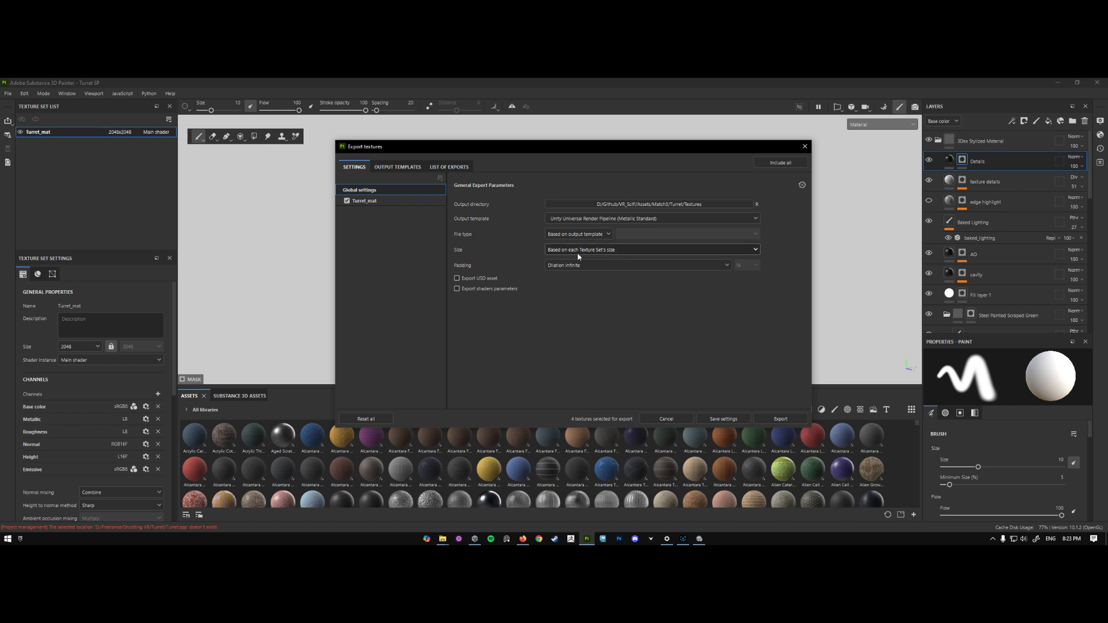
- Exclude the smoothness map from Turret_mat's output maps, keeping the albedo transparency, normal and emission maps
{"action": "left_click", "coordinate": [404, 201]}
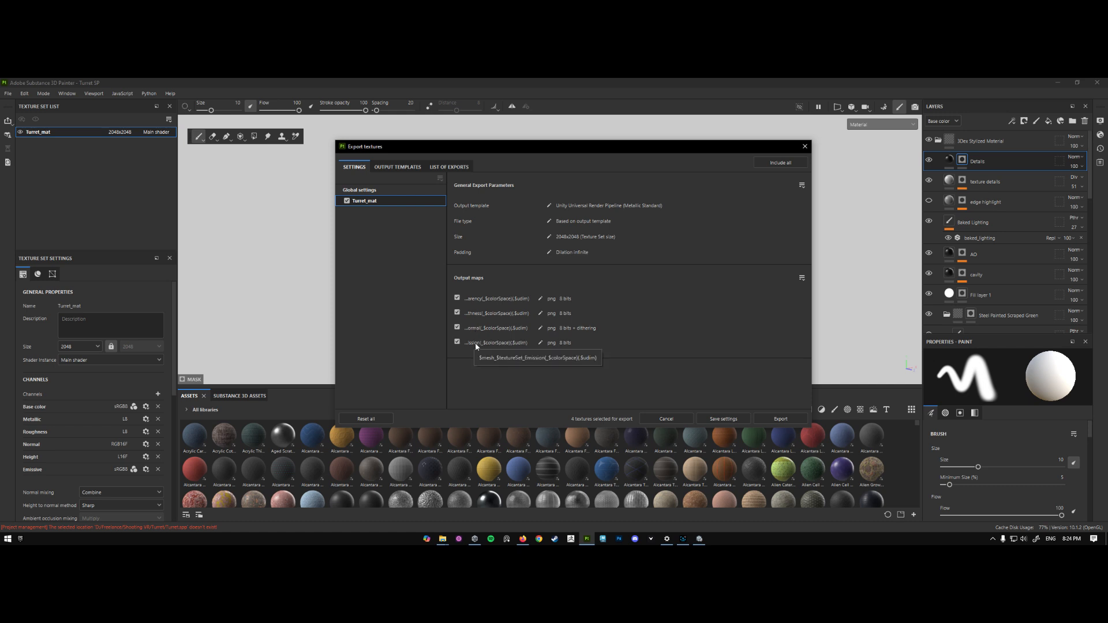
{"action": "mouse_move", "coordinate": [504, 147]}
{"action": "left_mouse_down"}
{"action": "mouse_move", "coordinate": [670, 157]}
{"action": "mouse_move", "coordinate": [803, 135]}
{"action": "mouse_move", "coordinate": [388, 120]}
{"action": "mouse_move", "coordinate": [525, 144]}
{"action": "left_mouse_up"}
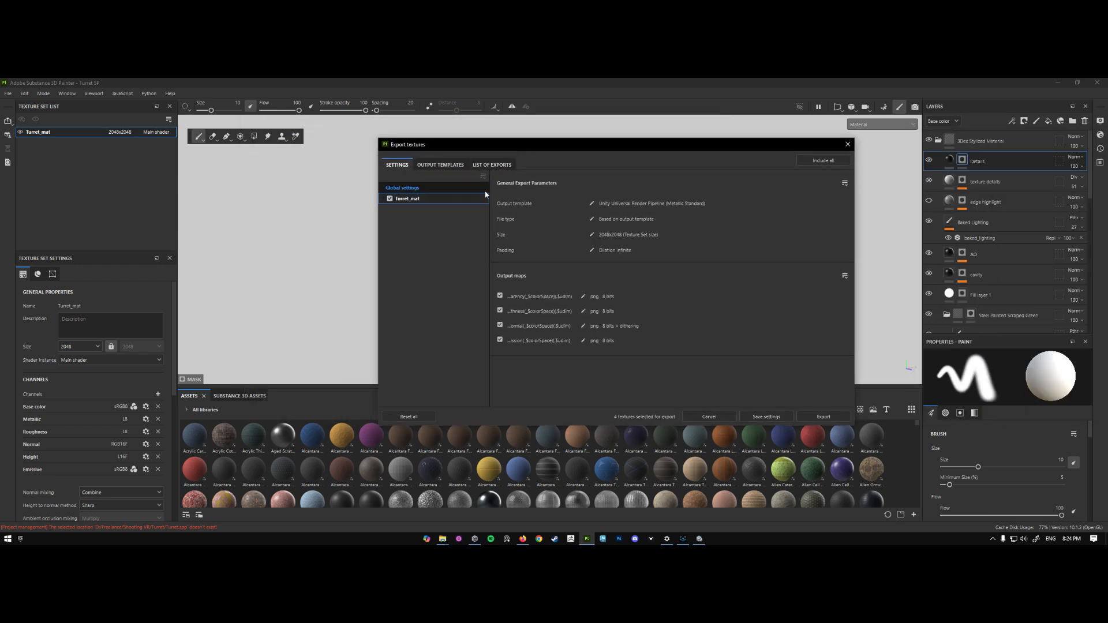
{"action": "left_click", "coordinate": [500, 325]}
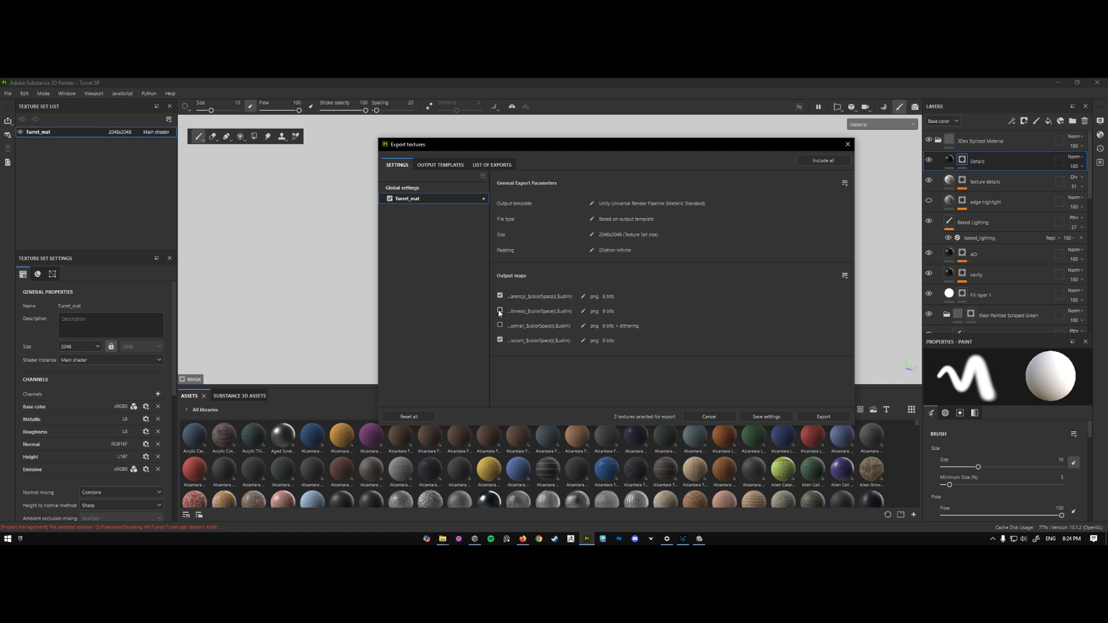
{"action": "left_click", "coordinate": [502, 310]}
{"action": "left_click", "coordinate": [500, 326]}
- Review the available texture sizes in the global export settings
{"action": "left_click", "coordinate": [444, 189]}
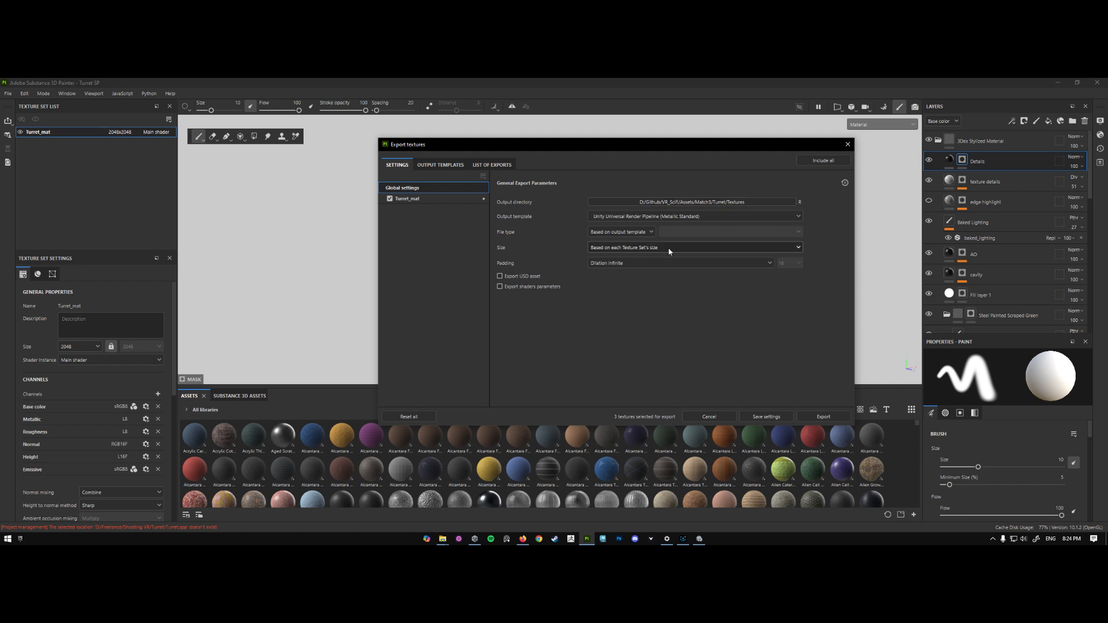
{"action": "left_click", "coordinate": [613, 249]}
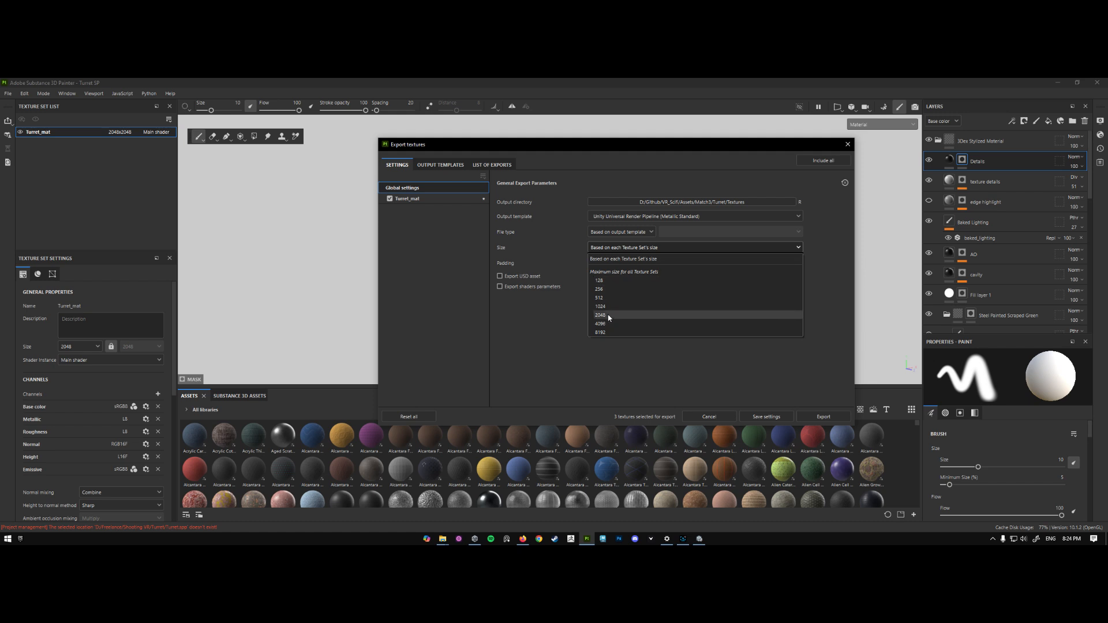
{"action": "left_click", "coordinate": [621, 249]}
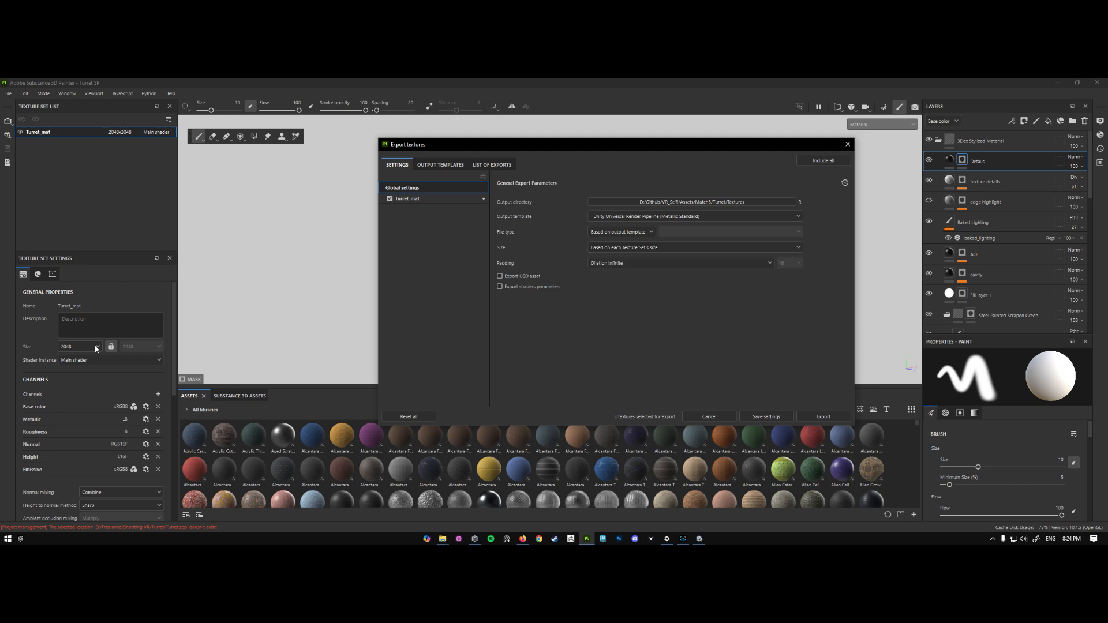
- Export the selected Turret_mat maps and close the export dialog
{"action": "left_click", "coordinate": [427, 201]}
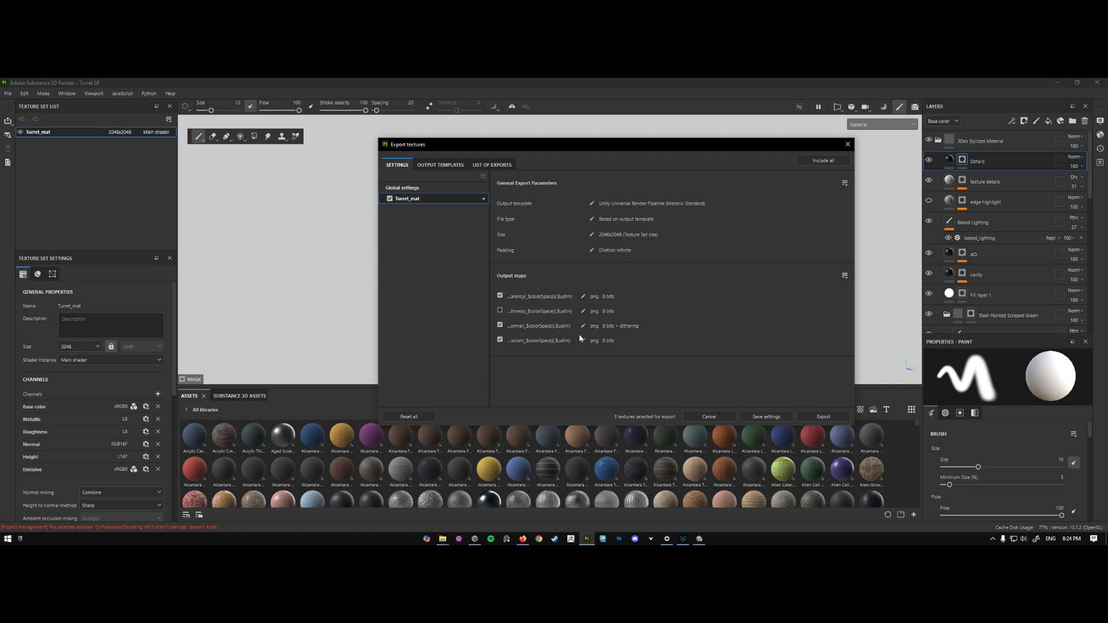
{"action": "left_click", "coordinate": [814, 416]}
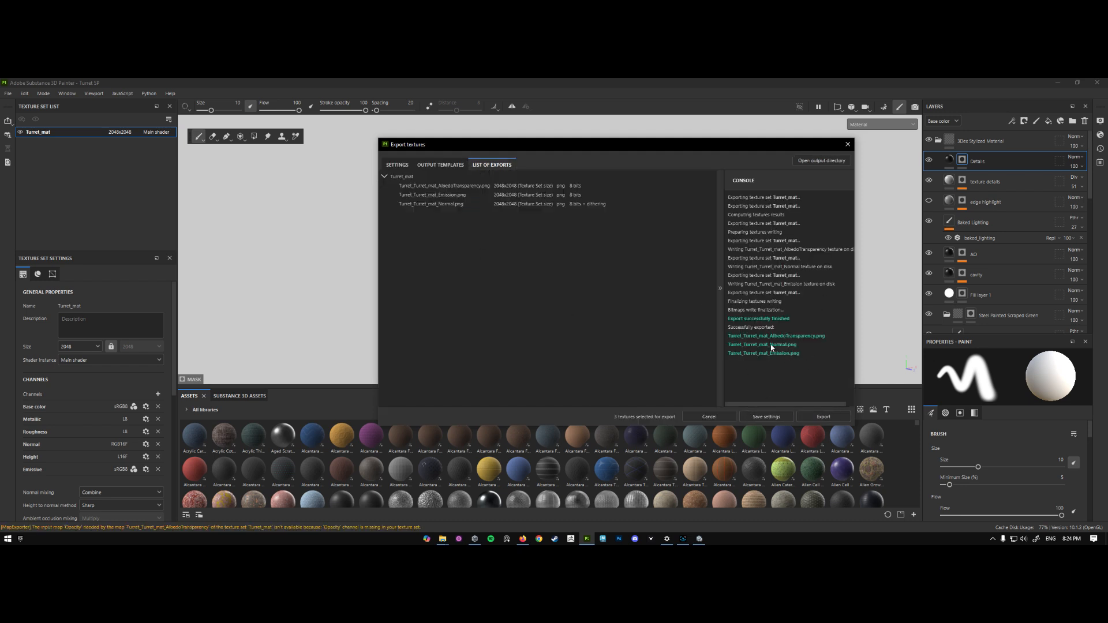
{"action": "left_click", "coordinate": [847, 144]}
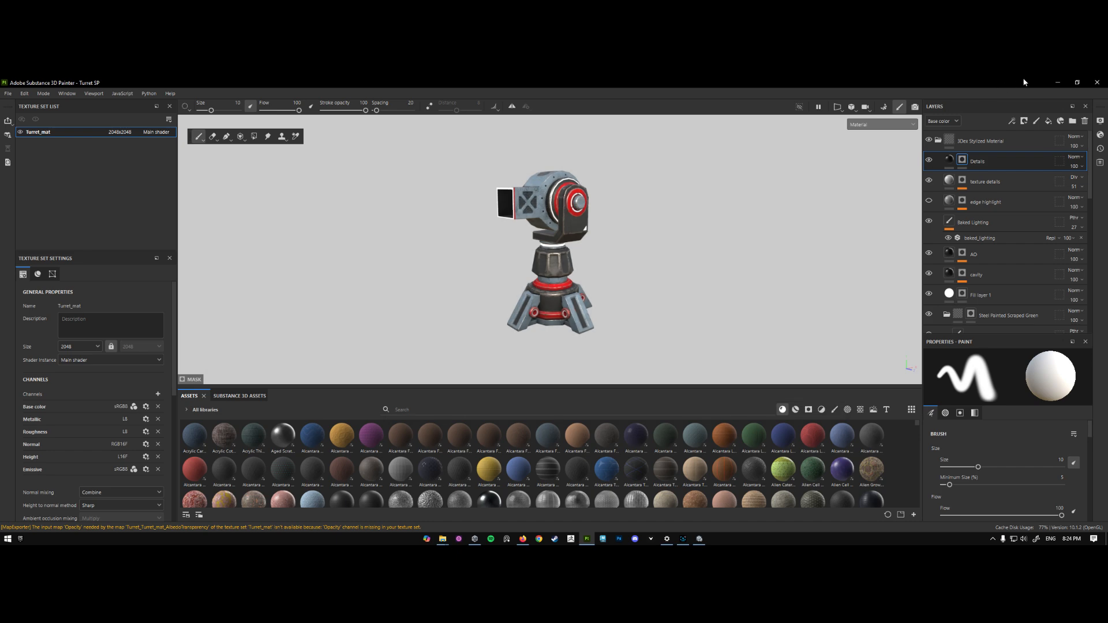
- Return to Unity and inspect the exported Turret_Turret_mat_Emission texture in the Textures folder
{"action": "left_click", "coordinate": [1056, 82]}
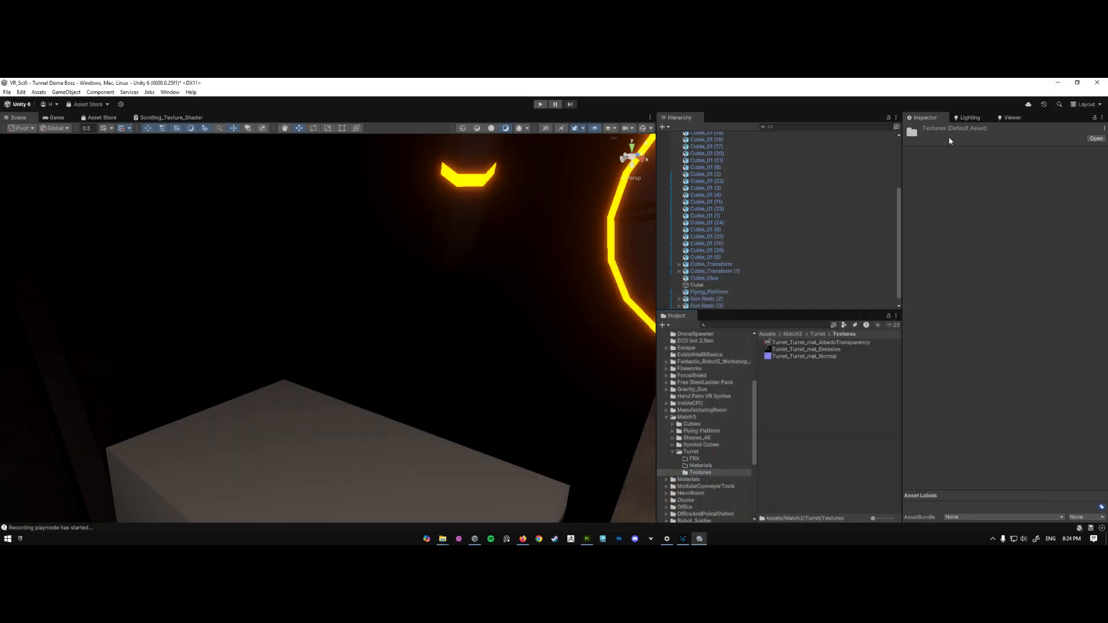
{"action": "left_click", "coordinate": [796, 351]}
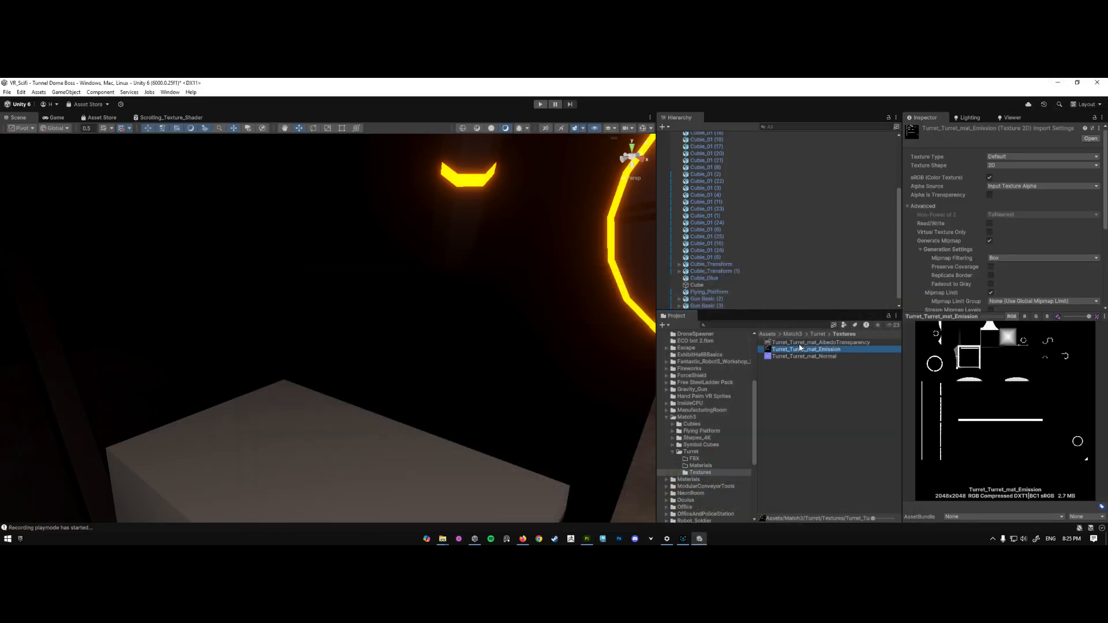
- Set the Turret_Turret_mat_Normal texture's type to Normal map and apply the import settings
{"action": "left_click", "coordinate": [817, 357]}
{"action": "left_click", "coordinate": [826, 351]}
{"action": "left_click", "coordinate": [840, 343]}
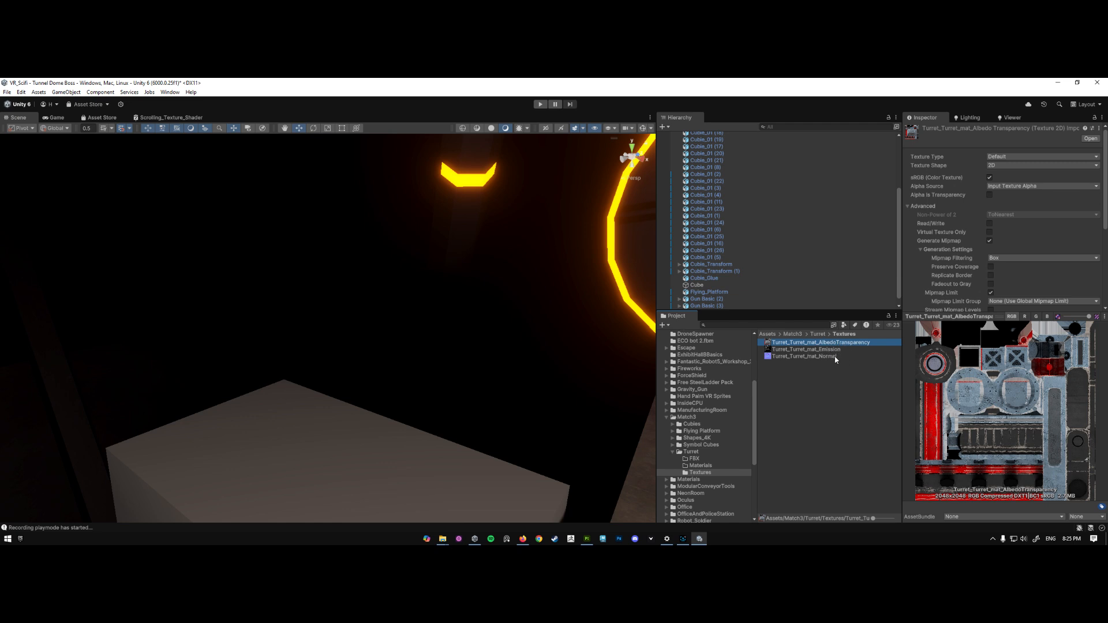
{"action": "left_click", "coordinate": [835, 357]}
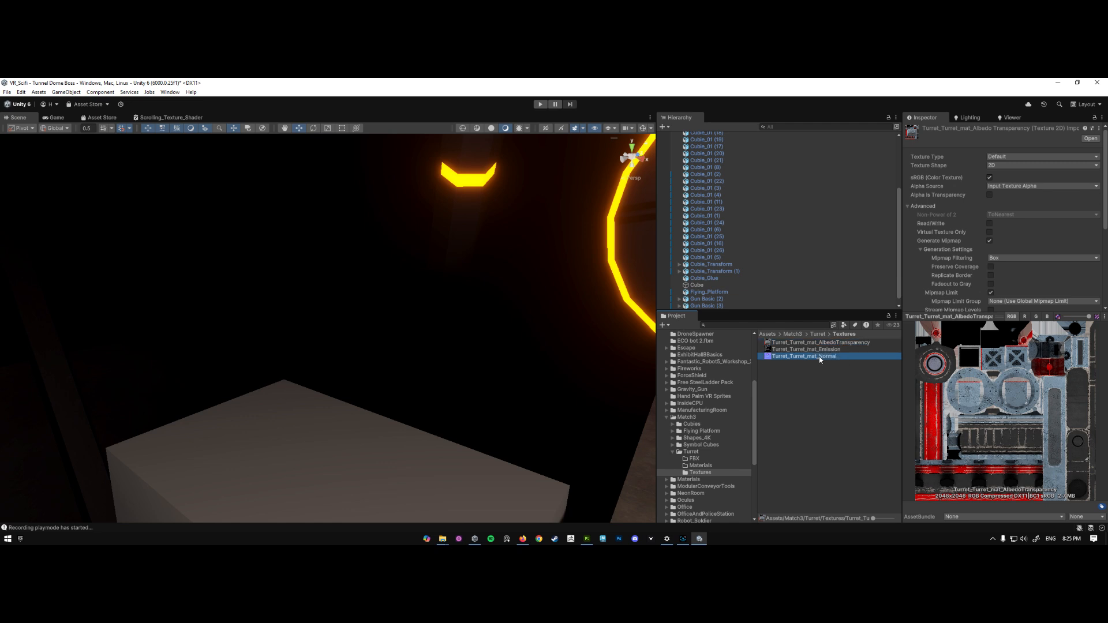
{"action": "left_click", "coordinate": [1011, 157]}
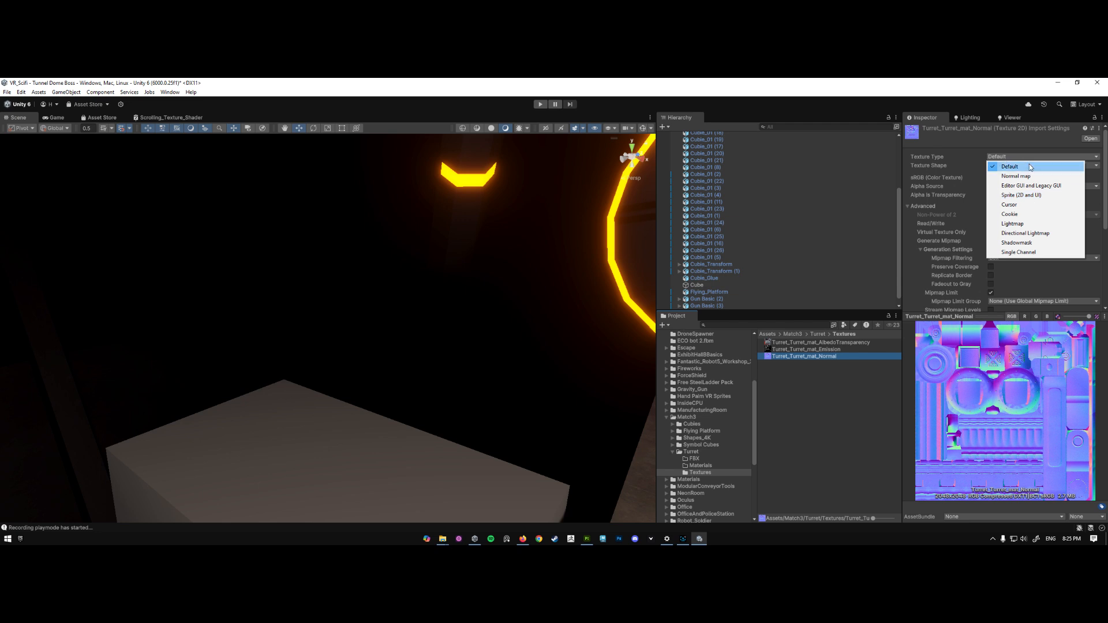
{"action": "left_click", "coordinate": [1023, 177]}
{"action": "scroll", "coordinate": [1085, 277], "scroll_direction": "down", "scroll_amount": 5}
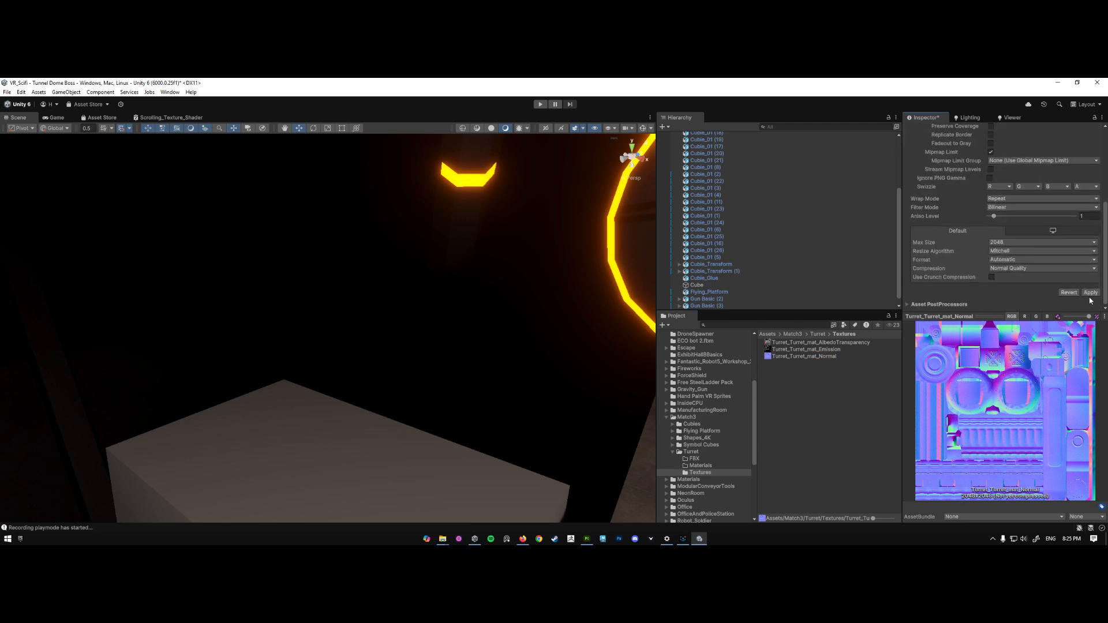
{"action": "left_click", "coordinate": [1090, 293]}
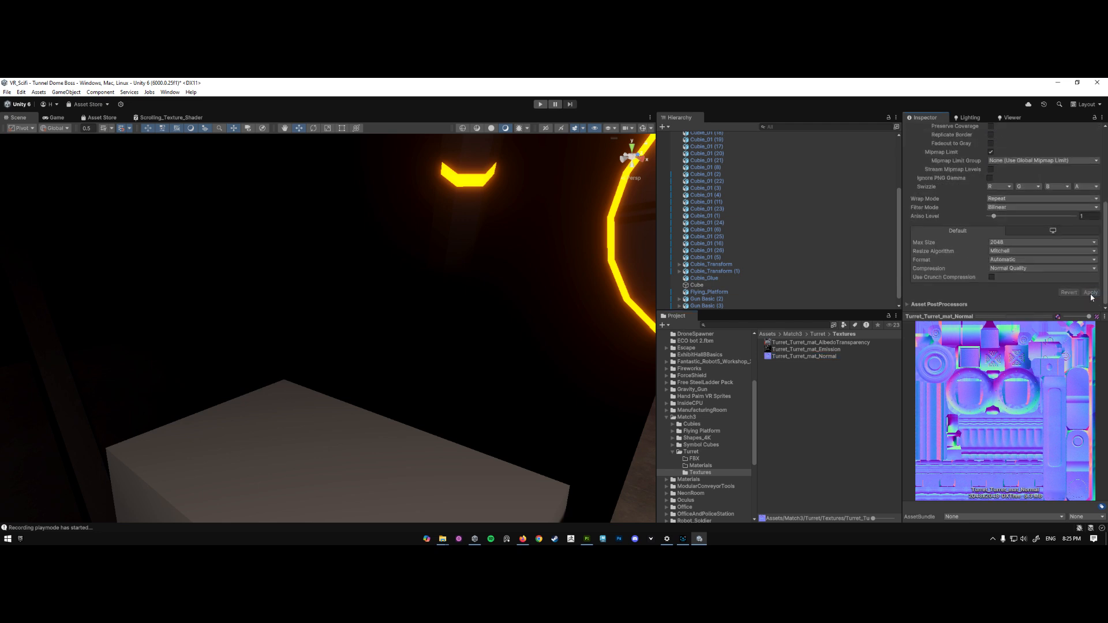
- Show the Turret's FBX folder in Unity, then switch to Maya and open the recent Turret.mb scene
{"action": "left_click", "coordinate": [695, 459]}
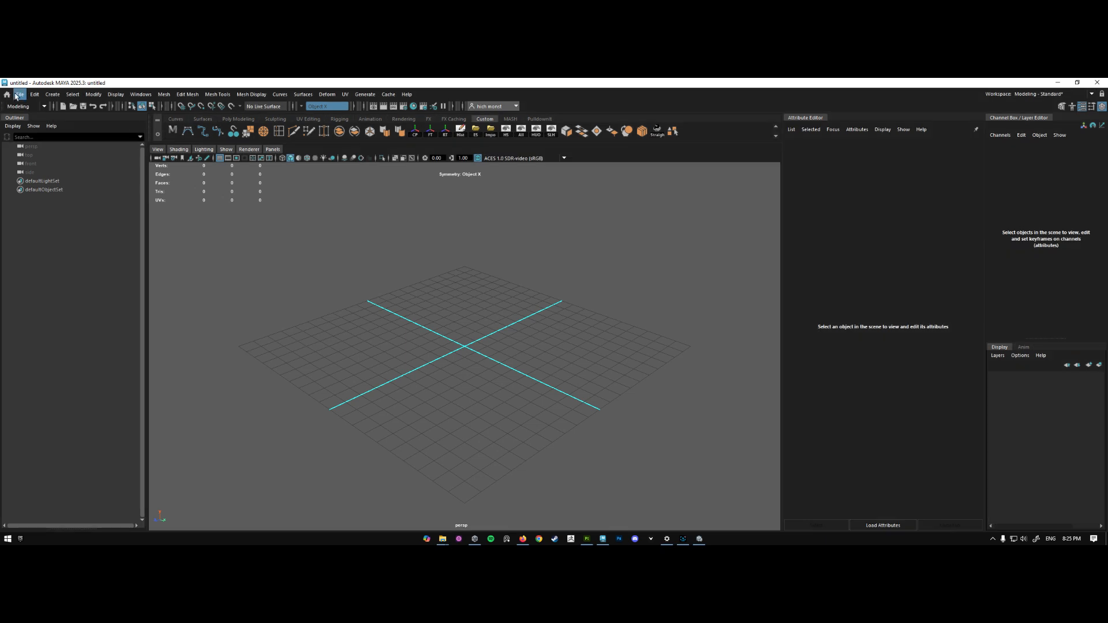
{"action": "left_click", "coordinate": [18, 95]}
{"action": "mouse_move", "coordinate": [66, 349]}
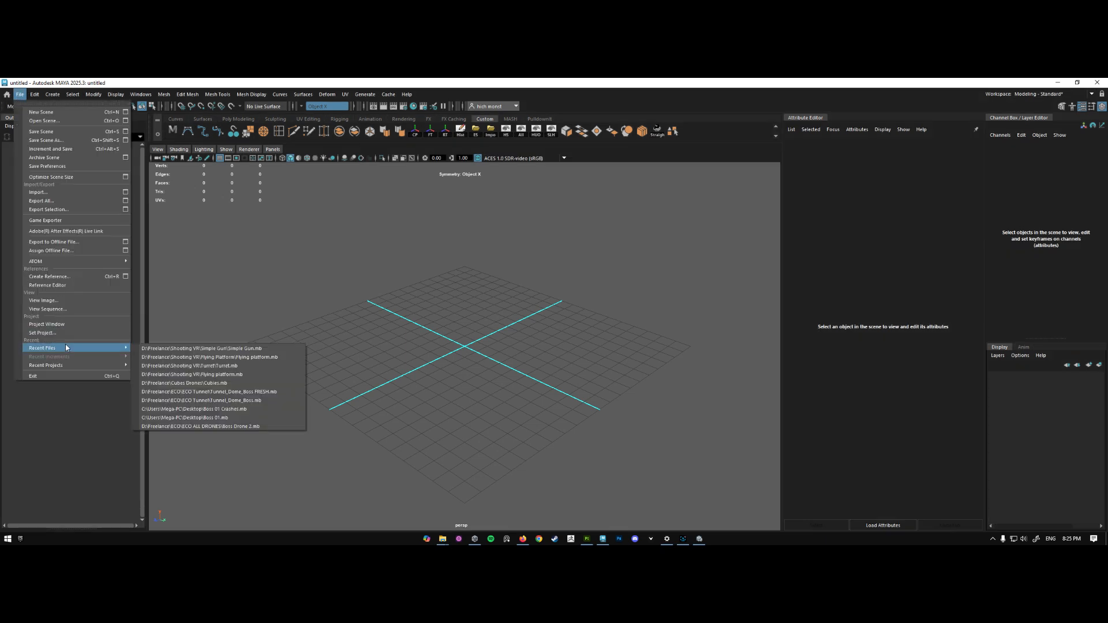
{"action": "left_click", "coordinate": [242, 367]}
{"action": "left_click", "coordinate": [32, 181]}
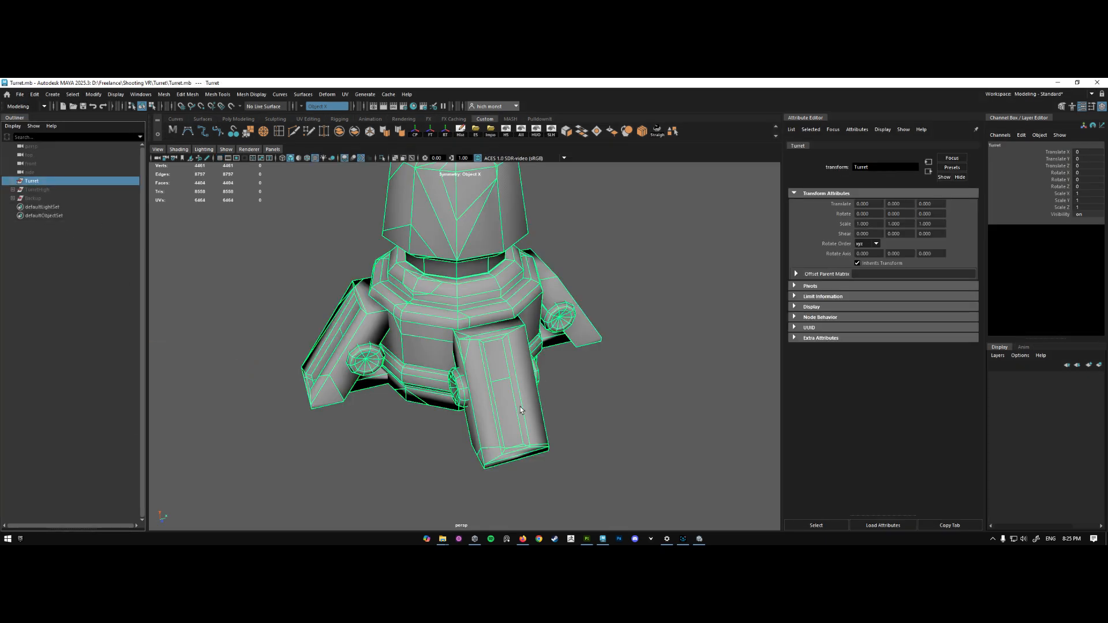
{"action": "scroll", "coordinate": [522, 411], "scroll_direction": "down", "scroll_amount": 5}
{"action": "left_click", "coordinate": [569, 362]}
{"action": "left_click_drag", "start_coordinate": [569, 362], "coordinate": [521, 354], "text": "alt"}
- Hide Base_01, Base_02 and Base_03 inside the Turret group
{"action": "left_click", "coordinate": [13, 180]}
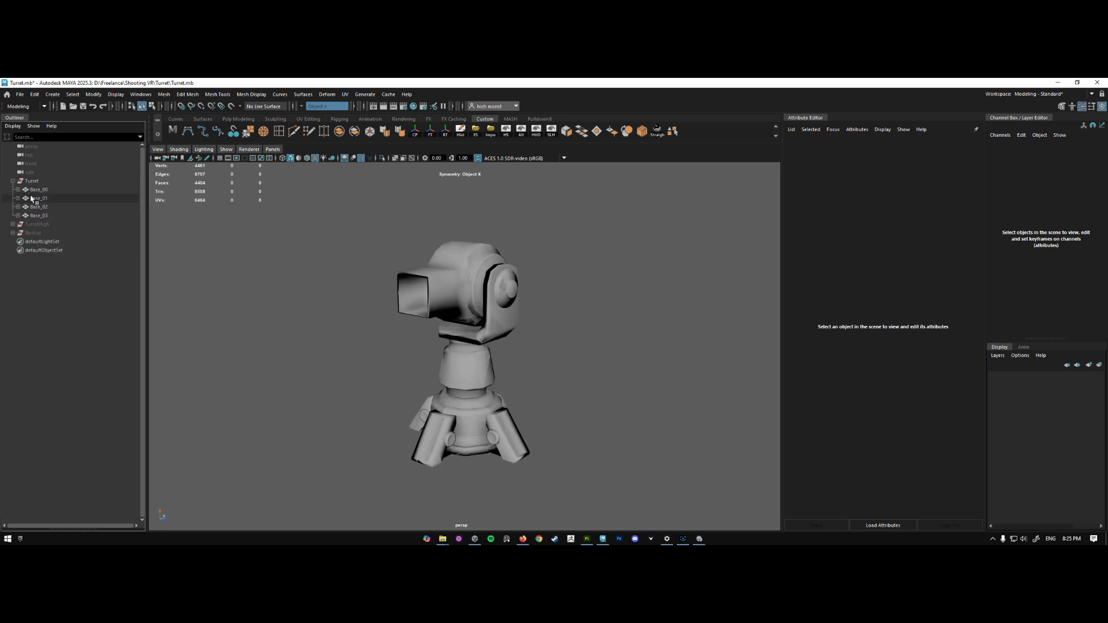
{"action": "left_click_drag", "start_coordinate": [39, 198], "coordinate": [38, 215]}
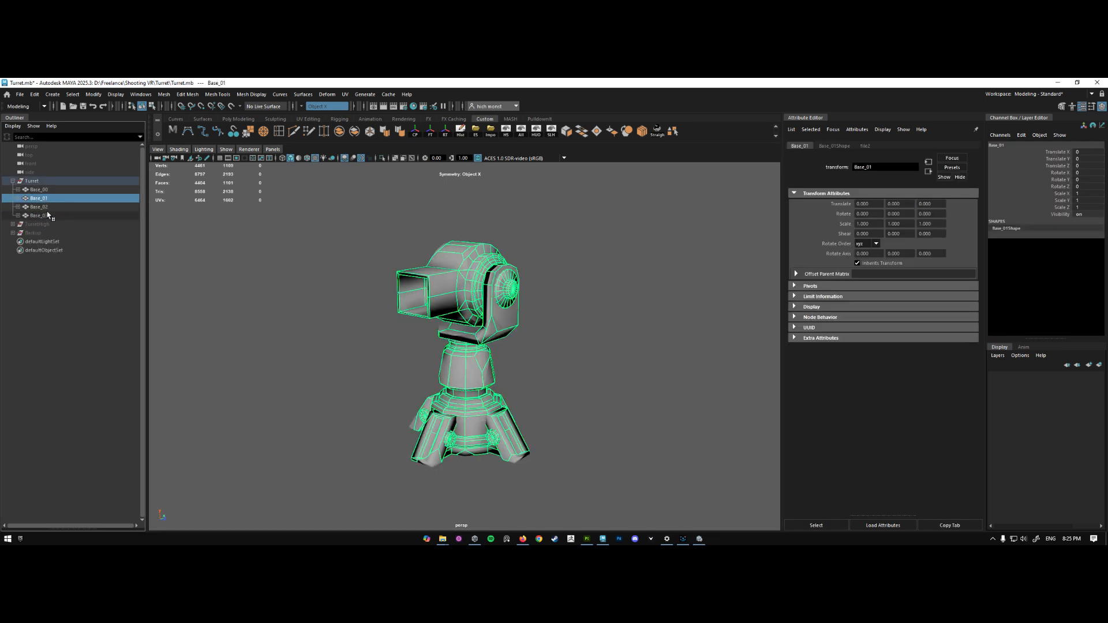
{"action": "key", "text": "ctrl+h"}
- Examine the parent-child hierarchy of Base_00, Column_00 and Muzzle_00 within the Turret group
{"action": "left_click", "coordinate": [18, 189]}
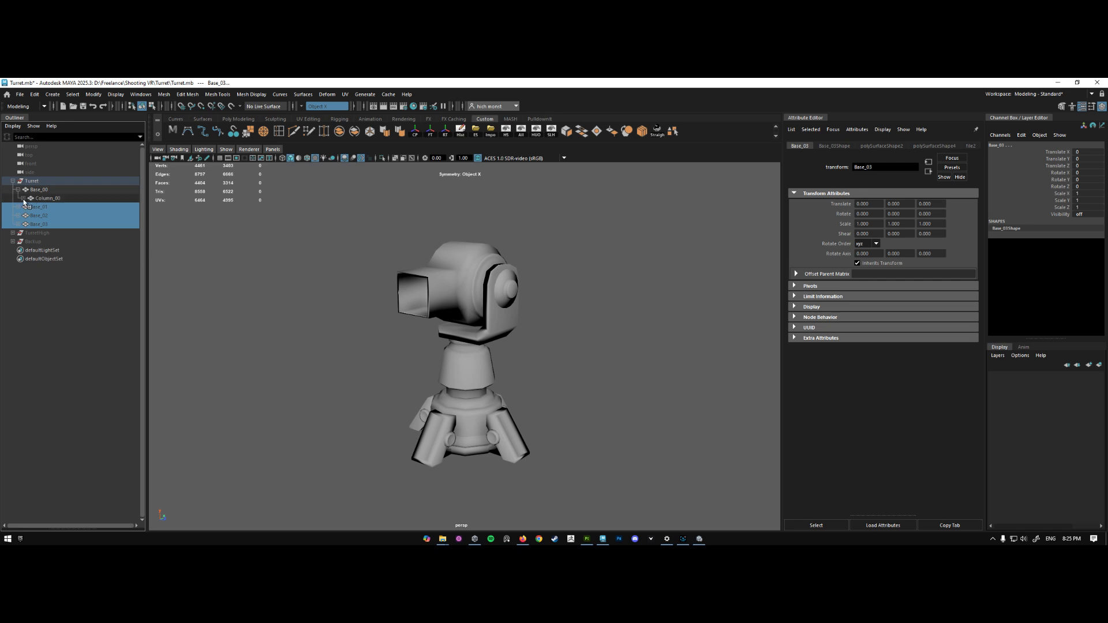
{"action": "left_click", "coordinate": [23, 198]}
{"action": "left_click", "coordinate": [40, 206]}
{"action": "left_click", "coordinate": [51, 198]}
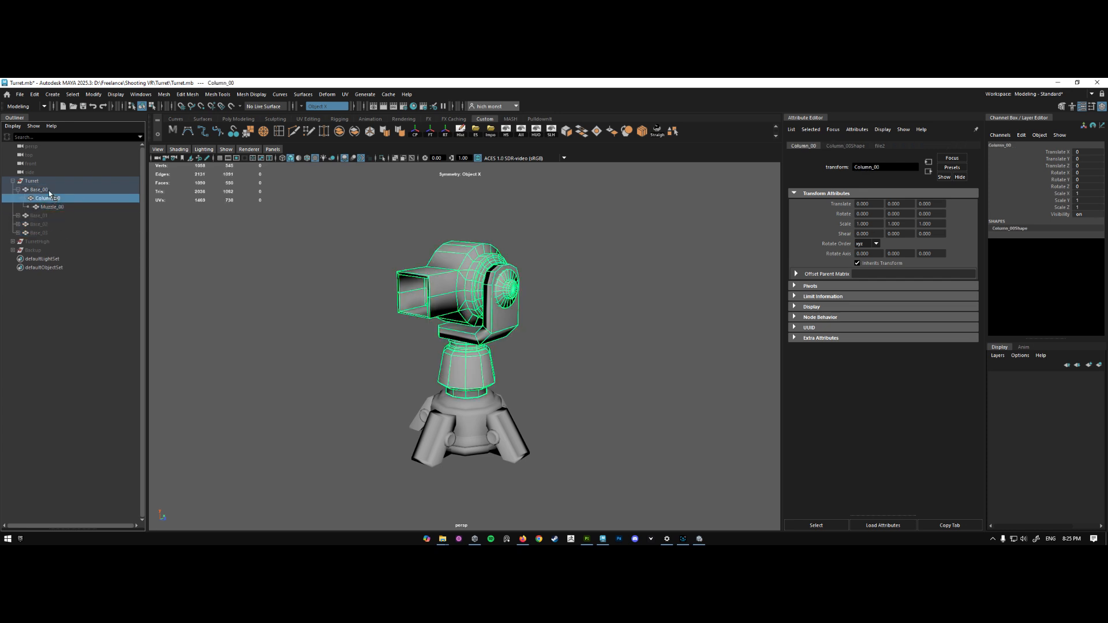
{"action": "left_click", "coordinate": [39, 189]}
{"action": "left_click", "coordinate": [41, 182]}
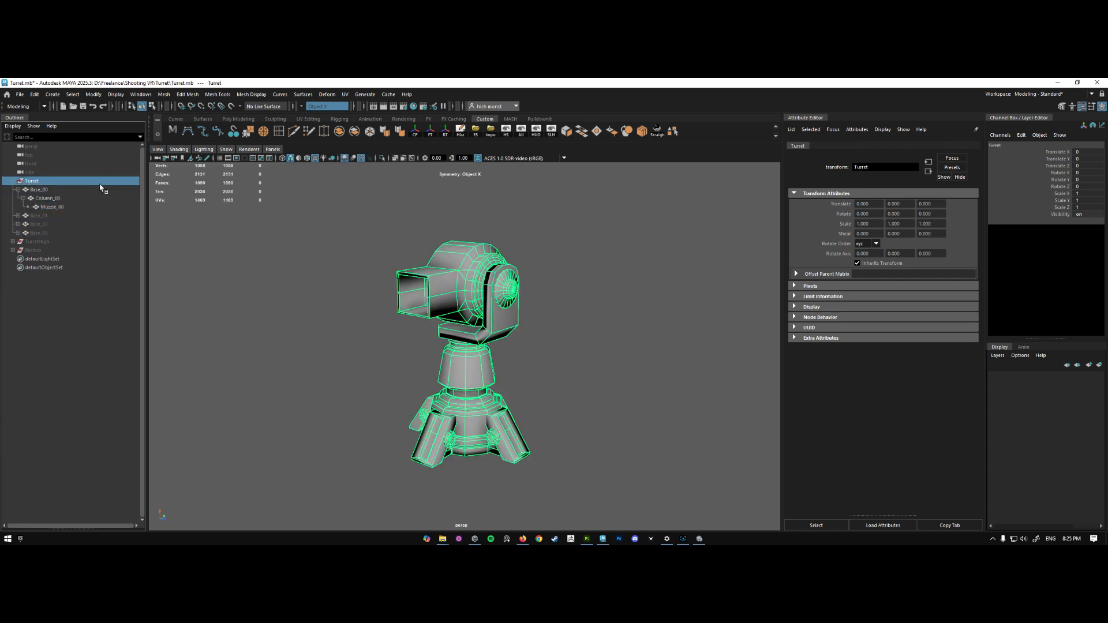
- Delete Base_01, Base_02 and Base_03 from the Turret group
{"action": "left_click", "coordinate": [46, 221]}
{"action": "left_click", "coordinate": [52, 232], "text": "shift"}
{"action": "key", "text": "Delete"}
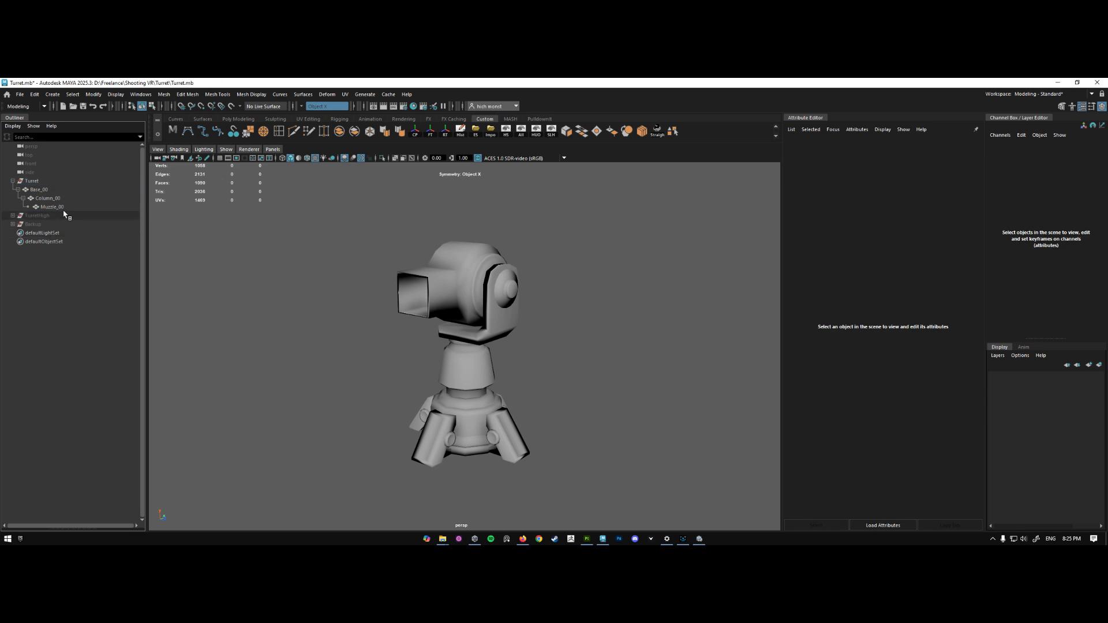
- Start an FBX export of the Turret group and paste the Unity project's Match3\Turret\Textures path as its location
{"action": "left_click", "coordinate": [55, 182]}
{"action": "left_click", "coordinate": [475, 132]}
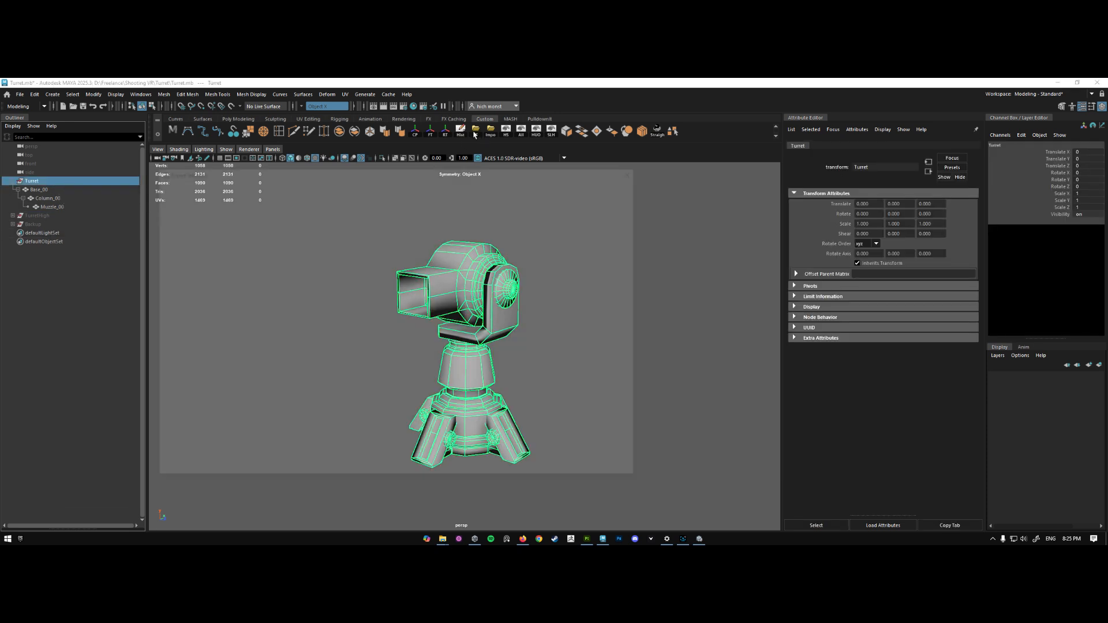
{"action": "left_click", "coordinate": [370, 186]}
{"action": "key", "text": "ctrl+a"}
{"action": "type", "text": "D:\\Github\\VR_Scifi\\Assets\\Match3\\Turret\\Textures"}
{"action": "key", "text": "Return"}
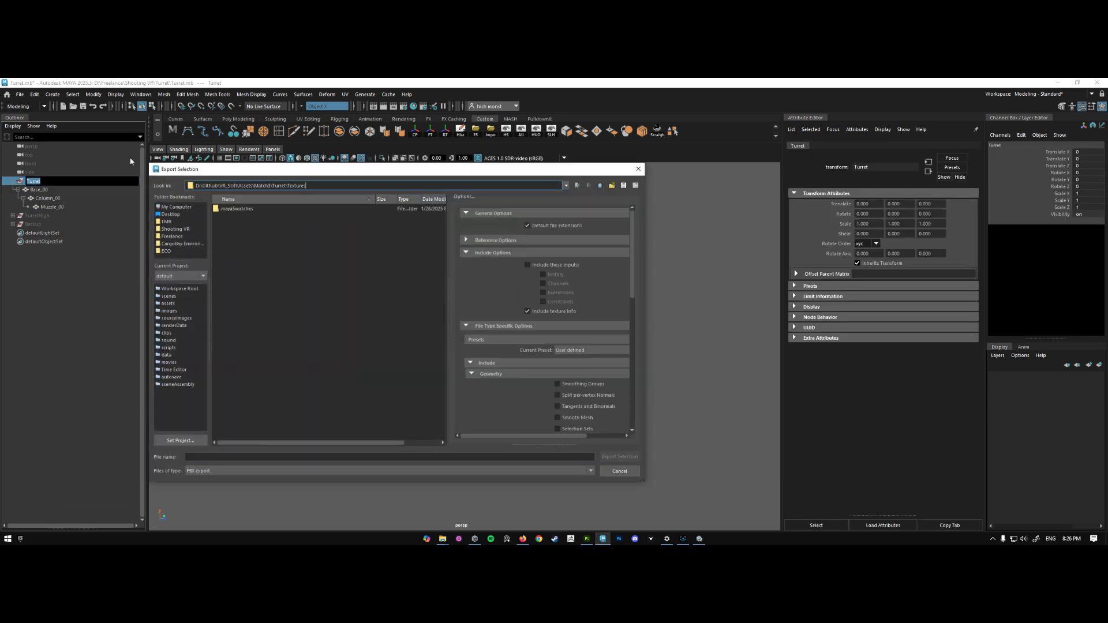
- Change the export location from the Textures folder to the Match3\Turret\FBX folder
{"action": "left_click_drag", "start_coordinate": [309, 186], "coordinate": [290, 186]}
{"action": "key", "text": "BackSpace"}
{"action": "key", "text": "Return"}
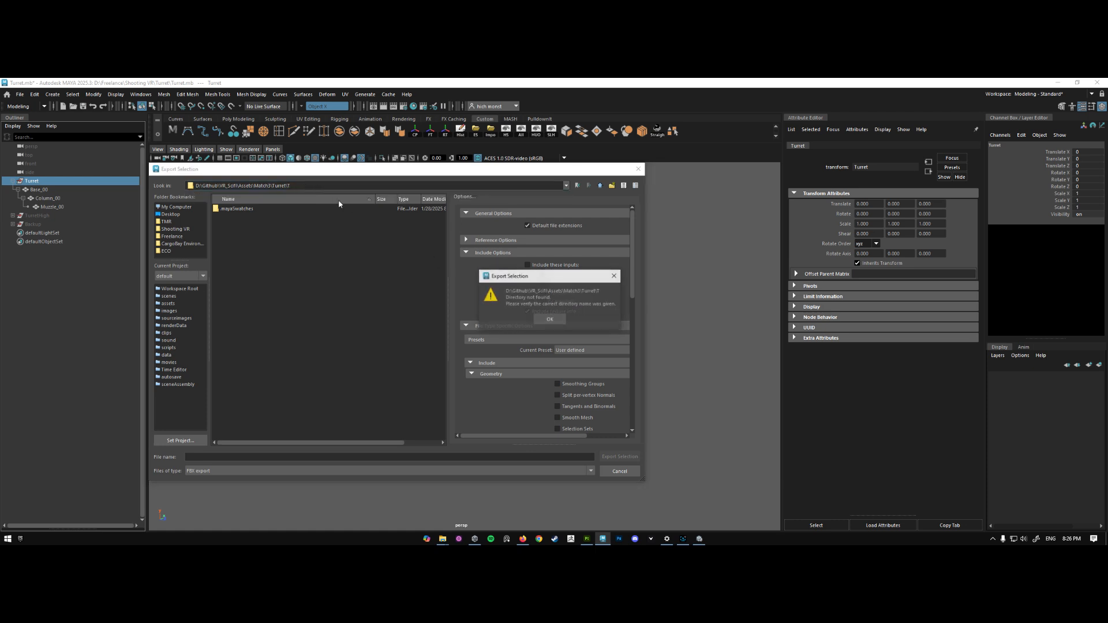
{"action": "key", "text": "Return"}
{"action": "key", "text": "BackSpace"}
{"action": "key", "text": "Return"}
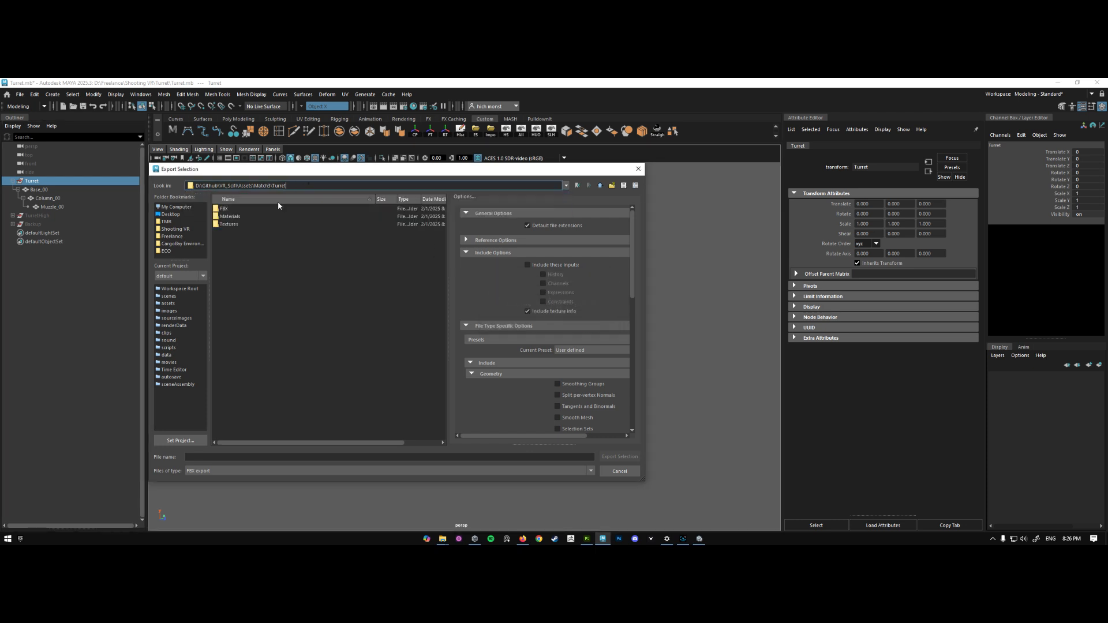
{"action": "double_click", "coordinate": [226, 213]}
- Export the selection as Turret in FBX format, then switch to Unity and select the imported Turret model
{"action": "left_click", "coordinate": [210, 452]}
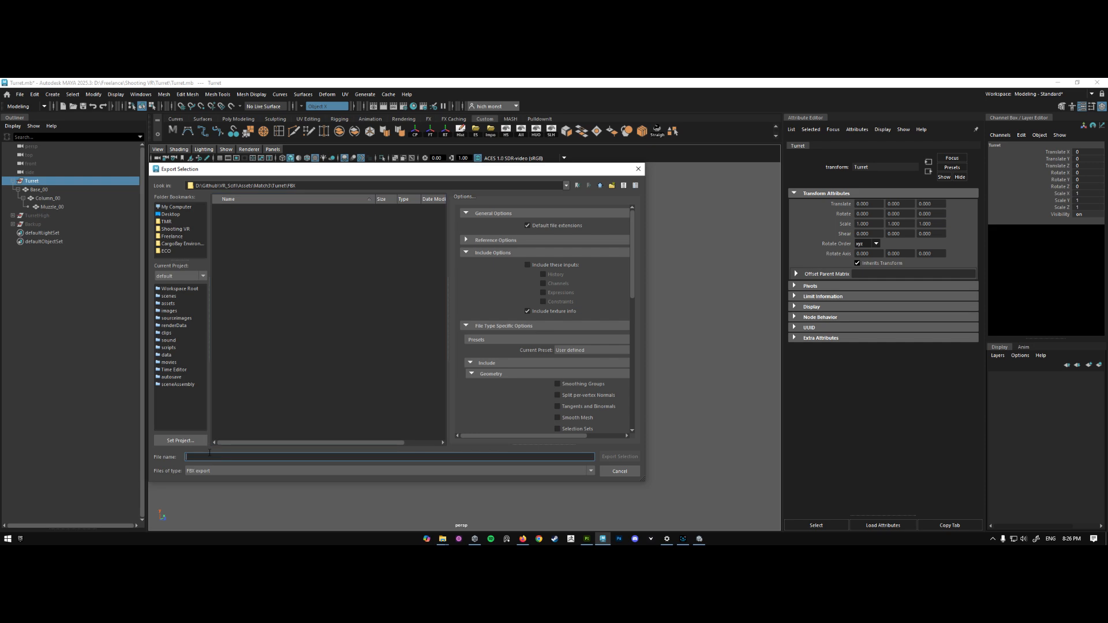
{"action": "type", "text": "Turret"}
{"action": "left_click", "coordinate": [619, 457]}
{"action": "left_click", "coordinate": [699, 538]}
{"action": "left_click", "coordinate": [780, 343]}
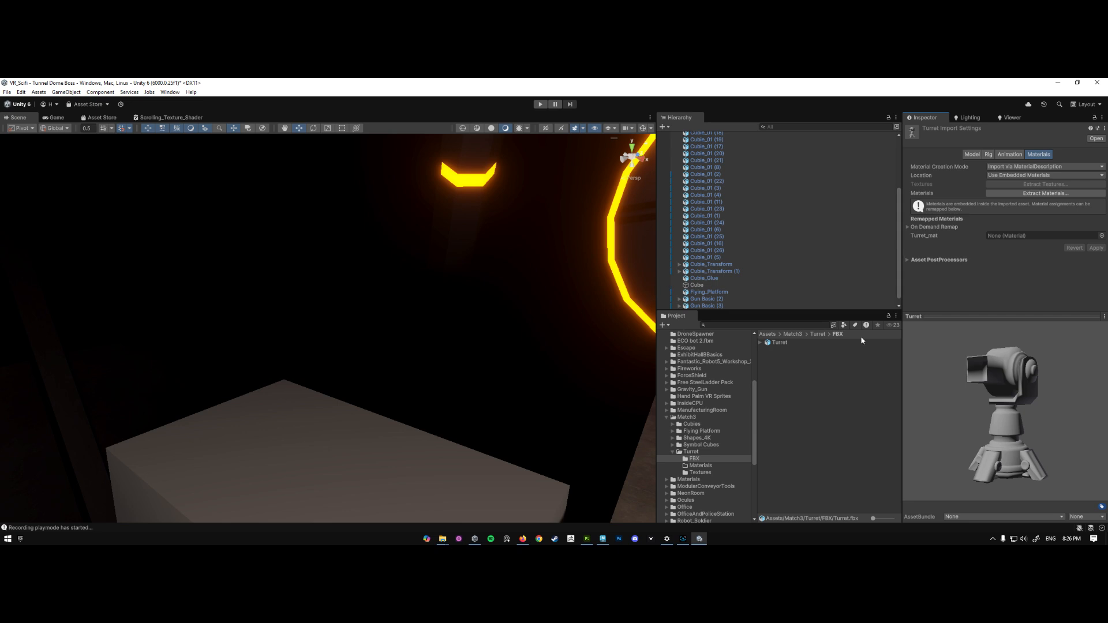
{"action": "left_click", "coordinate": [700, 465]}
{"action": "right_click", "coordinate": [779, 411]}
{"action": "mouse_move", "coordinate": [823, 158]}
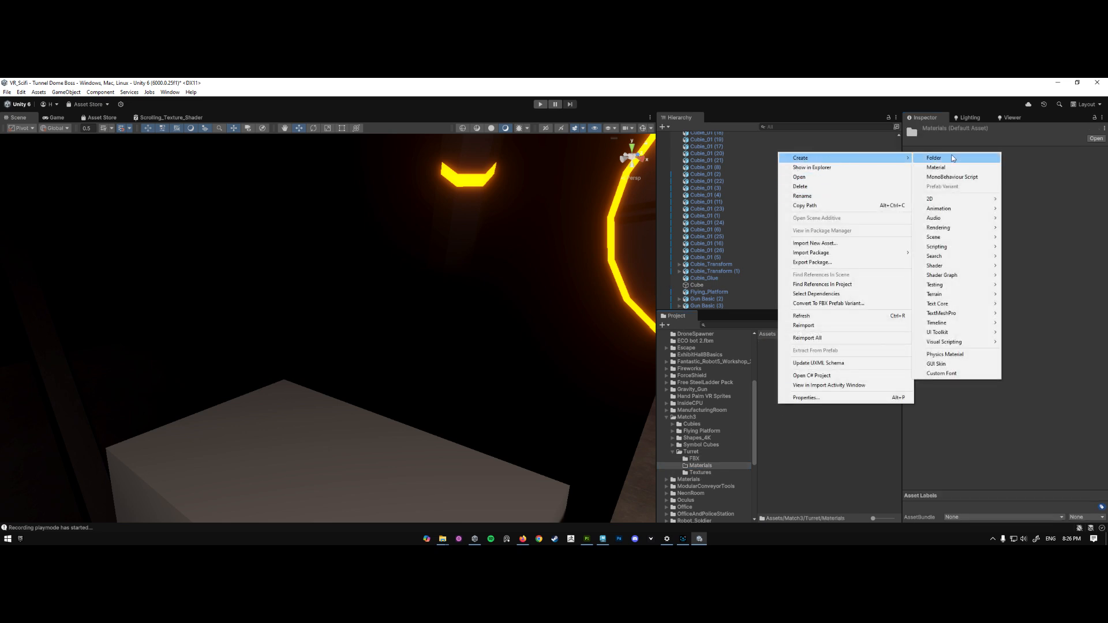
- Extract the Turret model's embedded materials into the Turret's Materials folder
{"action": "left_click", "coordinate": [696, 459]}
{"action": "left_click", "coordinate": [781, 343]}
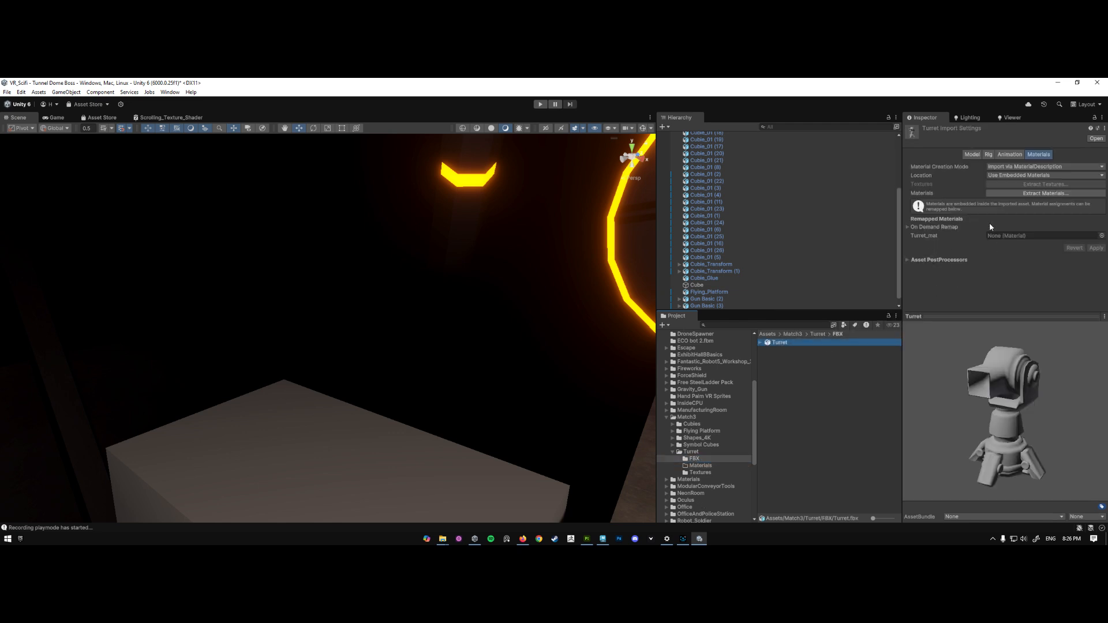
{"action": "left_click", "coordinate": [1051, 194]}
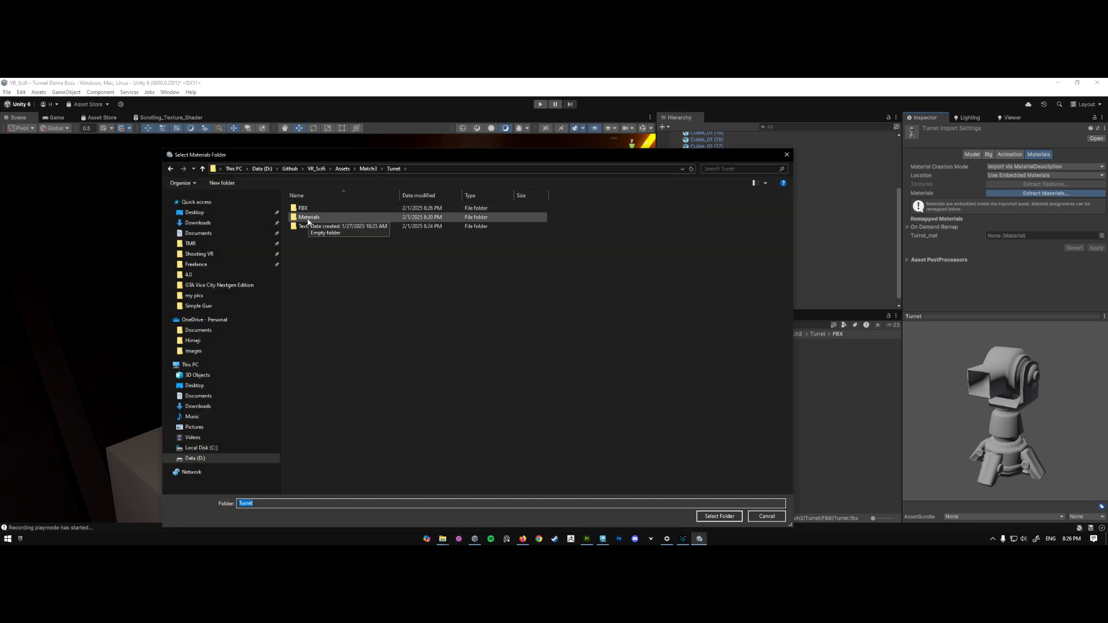
{"action": "double_click", "coordinate": [309, 218]}
{"action": "left_click", "coordinate": [719, 517]}
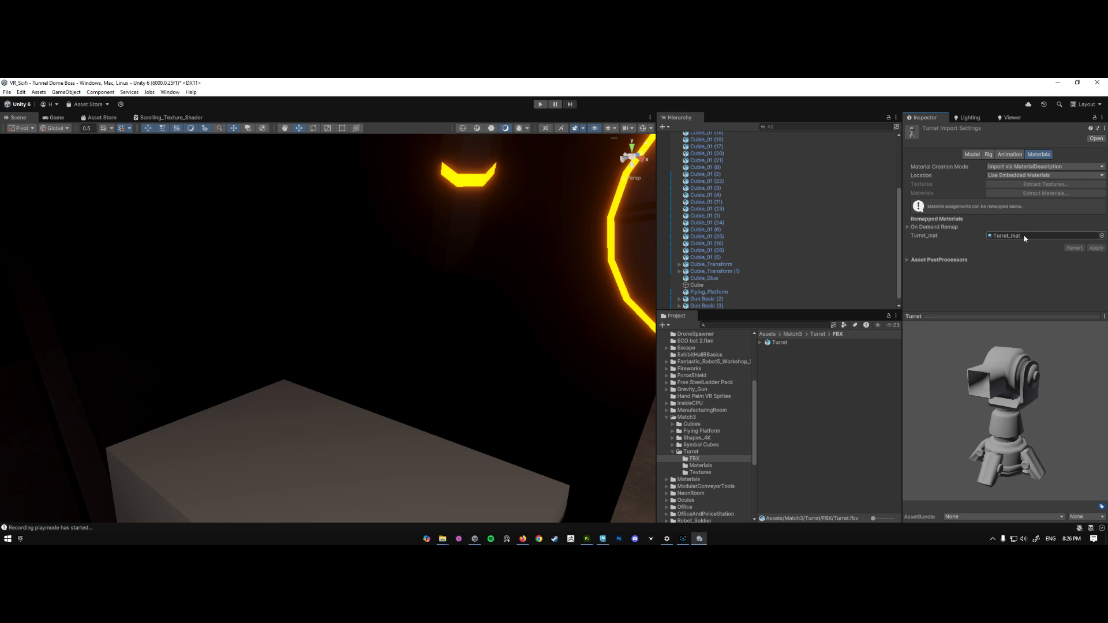
- Select the extracted Turret_mat in the Materials folder and set its base map color to white (FFFFFF)
{"action": "left_click", "coordinate": [1007, 237]}
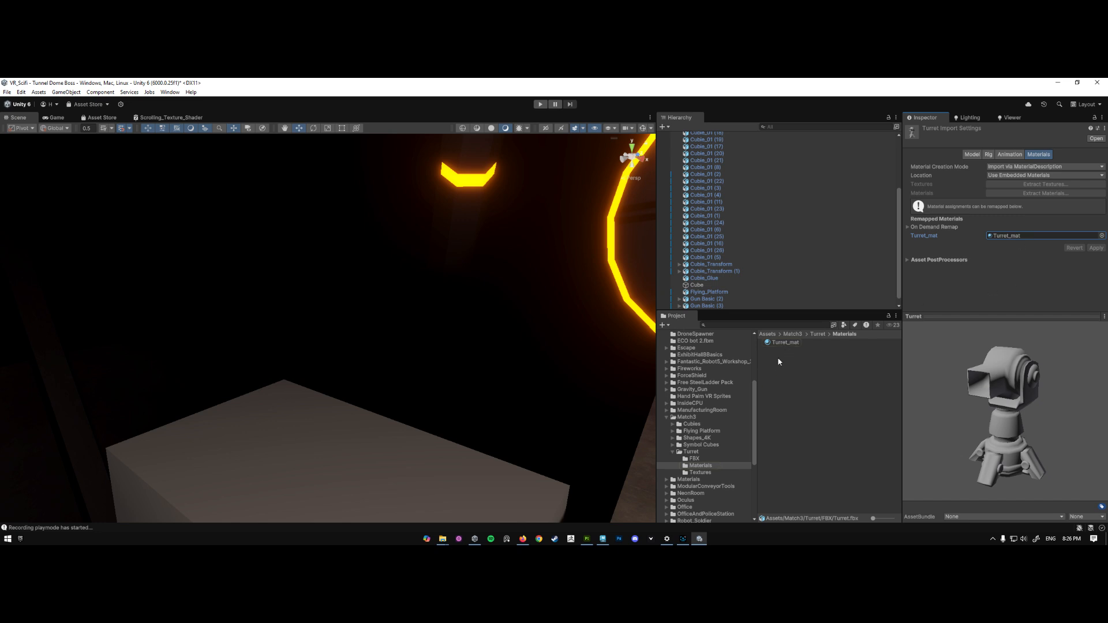
{"action": "left_click", "coordinate": [785, 342]}
{"action": "left_click", "coordinate": [1033, 221]}
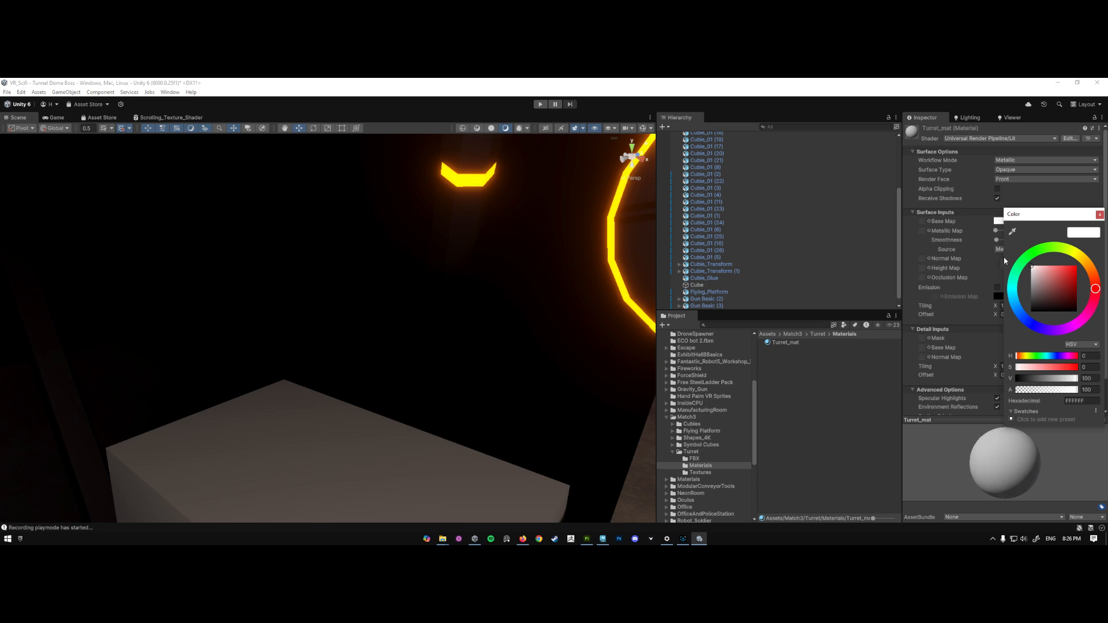
{"action": "left_click_drag", "start_coordinate": [1033, 290], "coordinate": [1026, 270]}
{"action": "left_click", "coordinate": [1100, 214]}
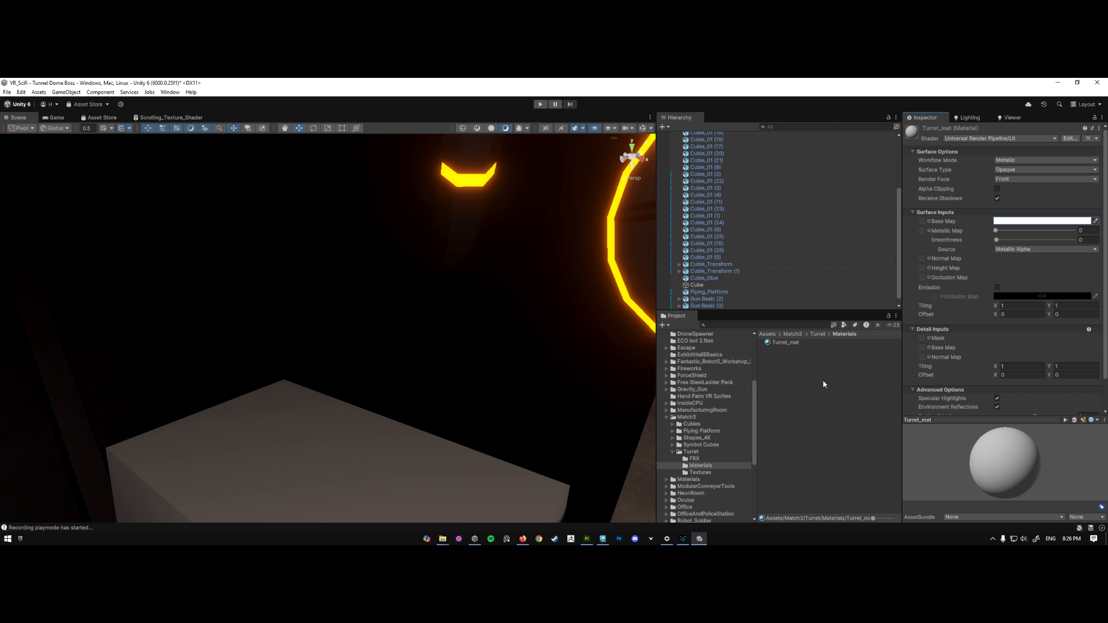
- Assign the Turret_Turret_mat_AlbedoTransparency texture as Turret_mat's base map and Turret_Turret_mat_Normal as its normal map
{"action": "left_click", "coordinate": [700, 473]}
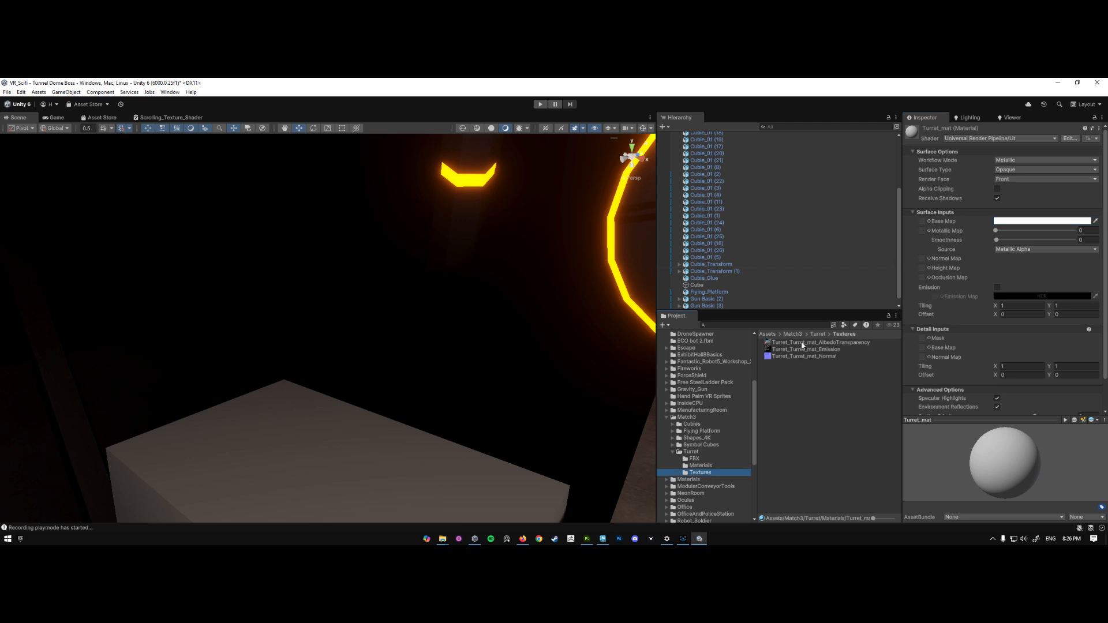
{"action": "left_click_drag", "start_coordinate": [802, 345], "coordinate": [922, 222]}
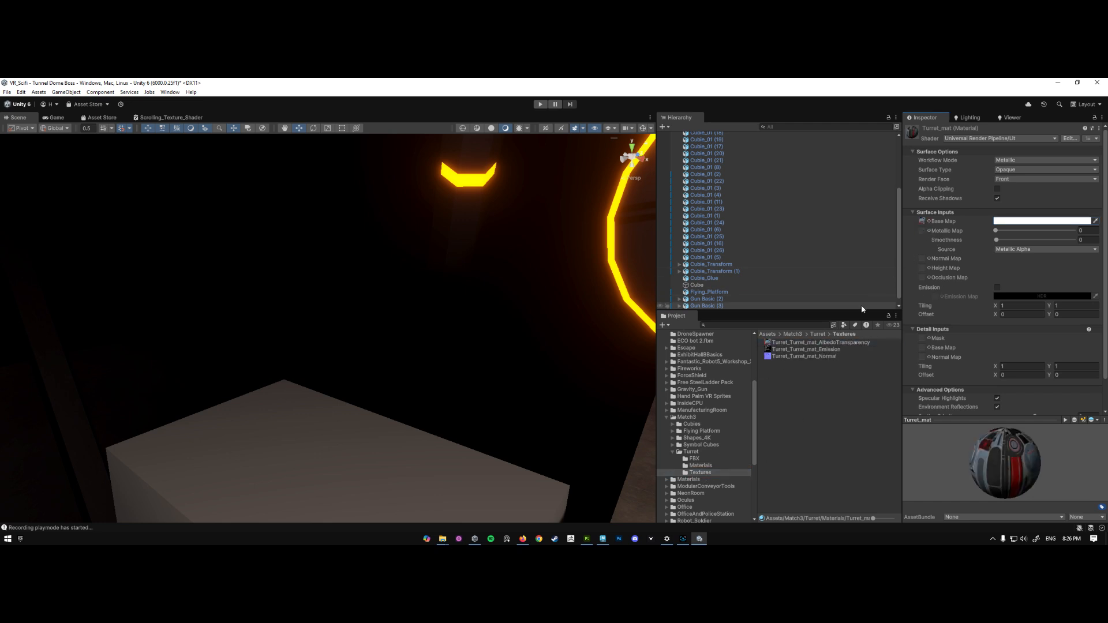
{"action": "left_click_drag", "start_coordinate": [803, 356], "coordinate": [929, 261]}
- Enable emission on Turret_mat and set its global illumination to None
{"action": "left_click", "coordinate": [998, 288]}
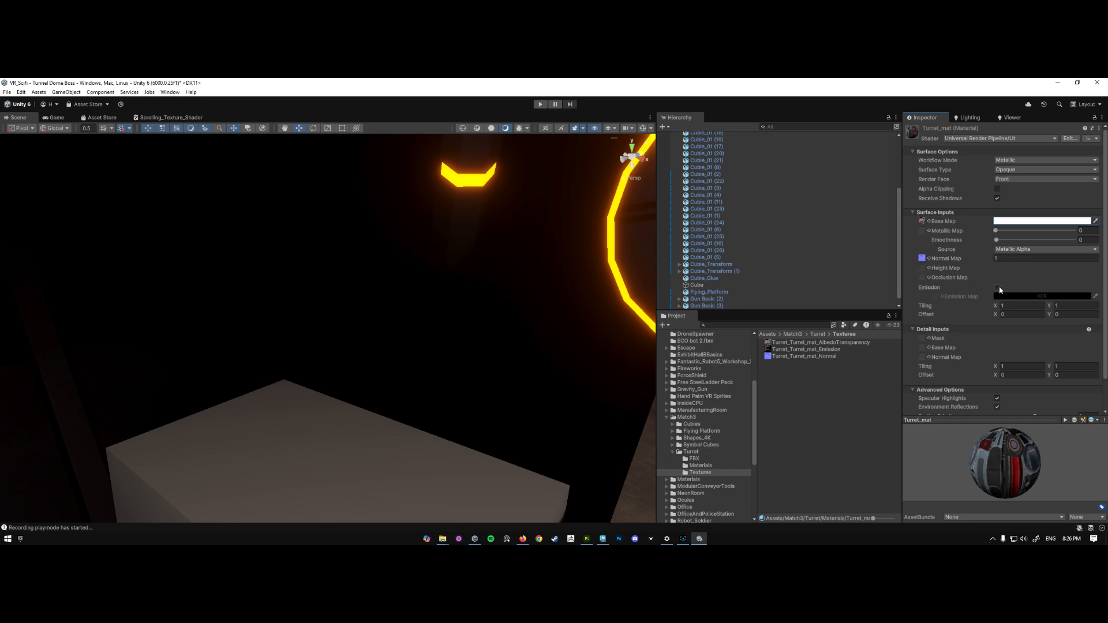
{"action": "left_click", "coordinate": [1007, 306]}
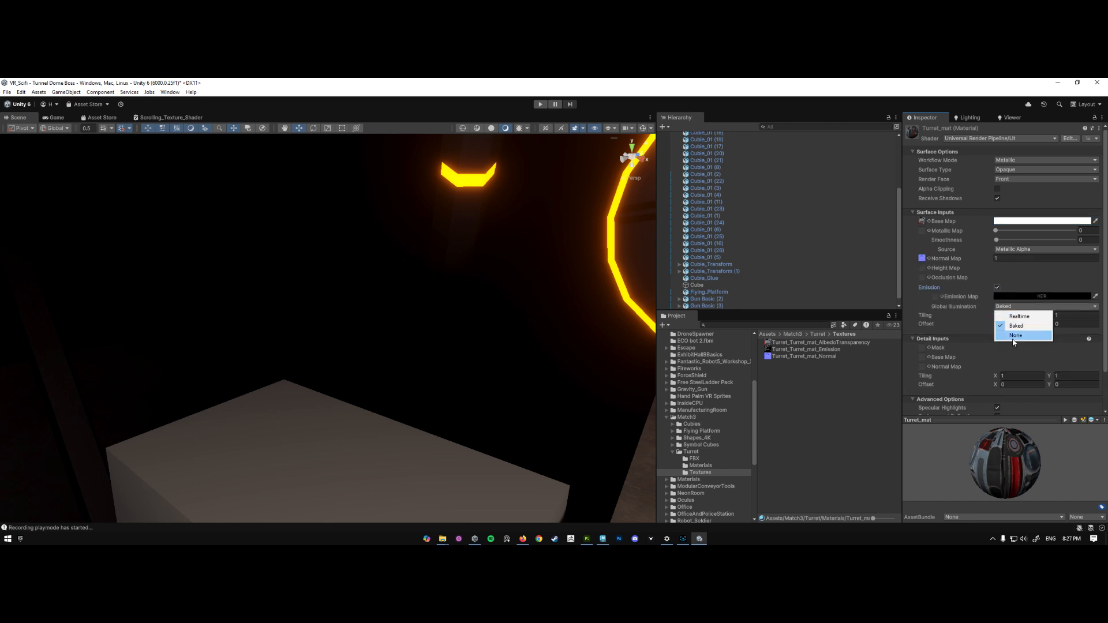
{"action": "left_click", "coordinate": [1022, 336]}
- Set Turret_mat's emission color to white and assign the Turret_Turret_mat_Emission texture as its emission map
{"action": "left_click", "coordinate": [1027, 297]}
{"action": "left_click_drag", "start_coordinate": [1045, 346], "coordinate": [1012, 337]}
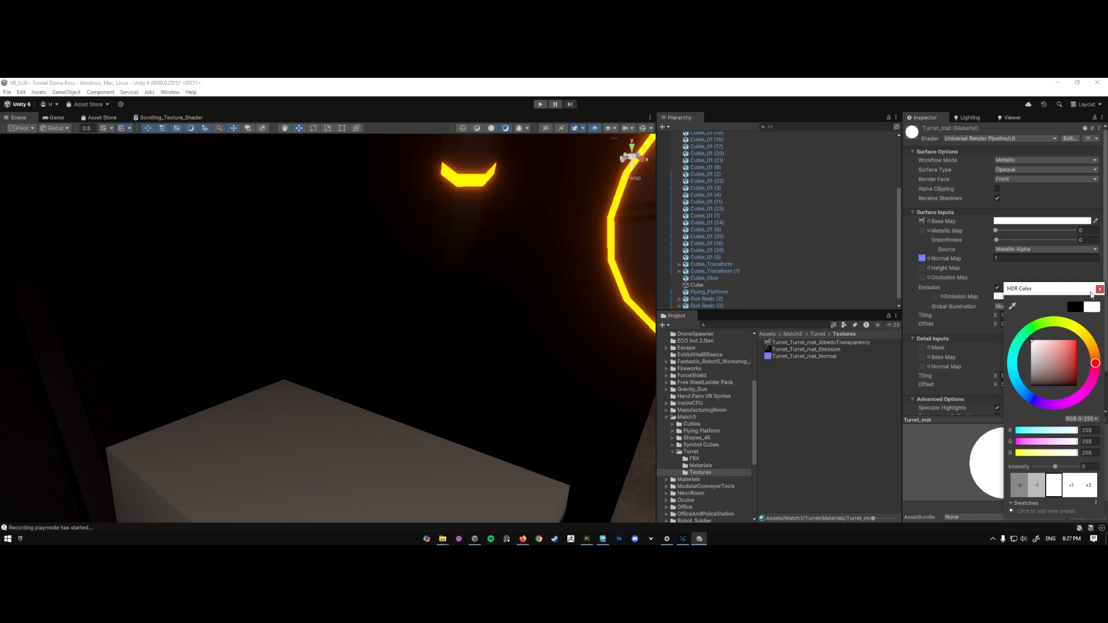
{"action": "left_click", "coordinate": [1100, 290]}
{"action": "left_click_drag", "start_coordinate": [809, 350], "coordinate": [935, 297]}
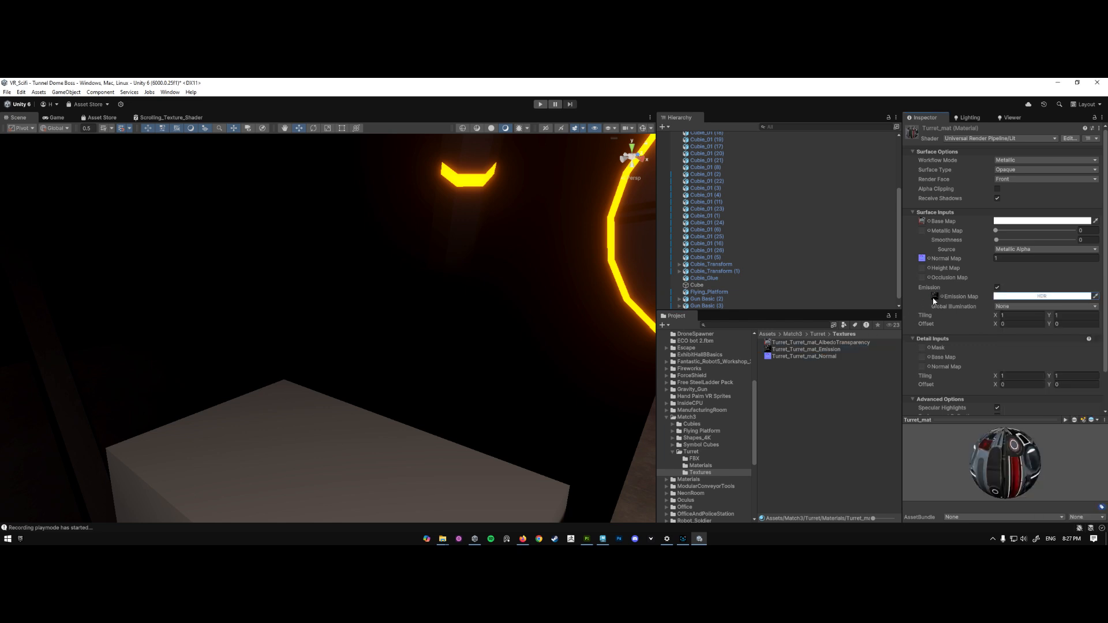
- Place the Turret model from the FBX folder on top of the grey block in the scene
{"action": "left_click", "coordinate": [695, 458]}
{"action": "left_click_drag", "start_coordinate": [780, 345], "coordinate": [317, 459]}
{"action": "right_click_drag", "start_coordinate": [400, 444], "coordinate": [417, 411]}
- Change Turret_mat's emission color from the Materials folder to a saturated orange
{"action": "left_click", "coordinate": [772, 345]}
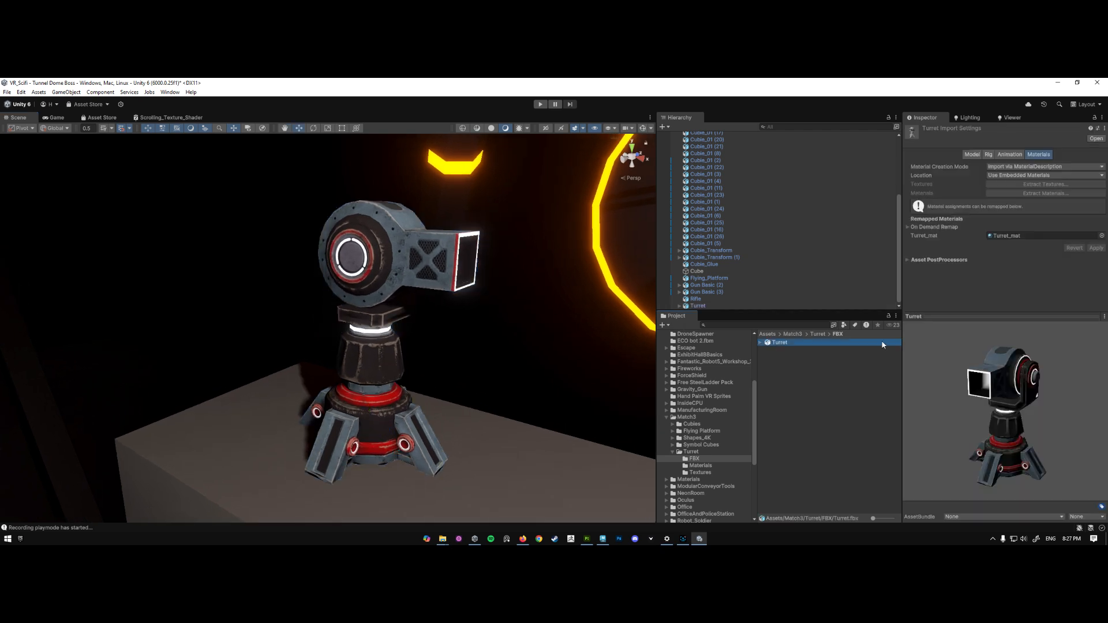
{"action": "left_click", "coordinate": [700, 465]}
{"action": "left_click", "coordinate": [783, 343]}
{"action": "left_click", "coordinate": [1042, 296]}
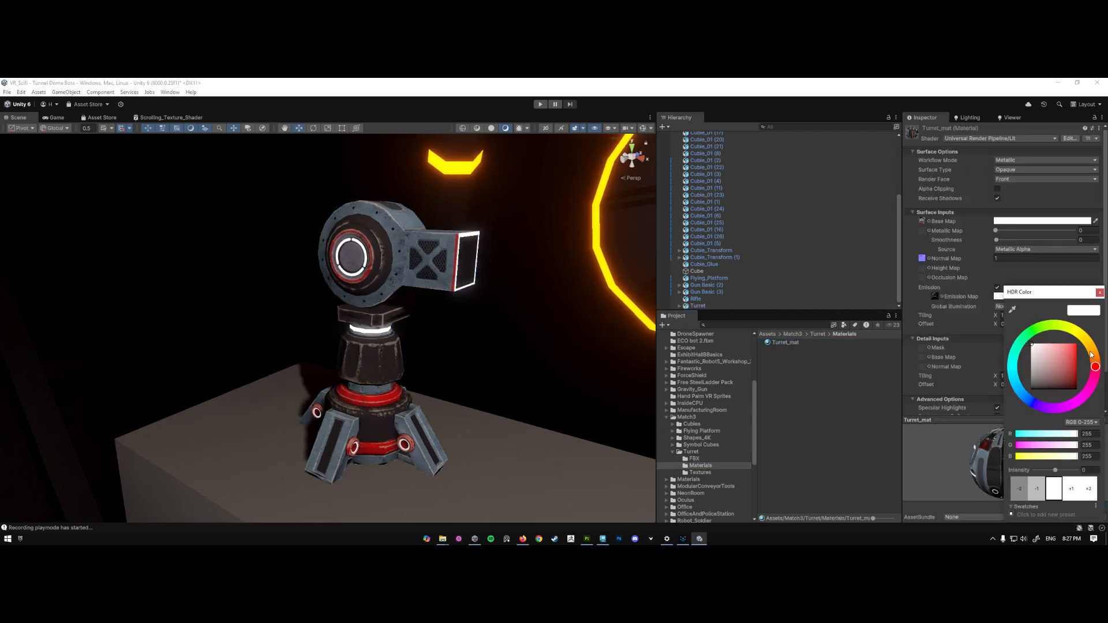
{"action": "left_click", "coordinate": [1090, 351]}
{"action": "left_click_drag", "start_coordinate": [1069, 351], "coordinate": [1088, 337]}
{"action": "right_click_drag", "start_coordinate": [489, 372], "coordinate": [496, 364]}
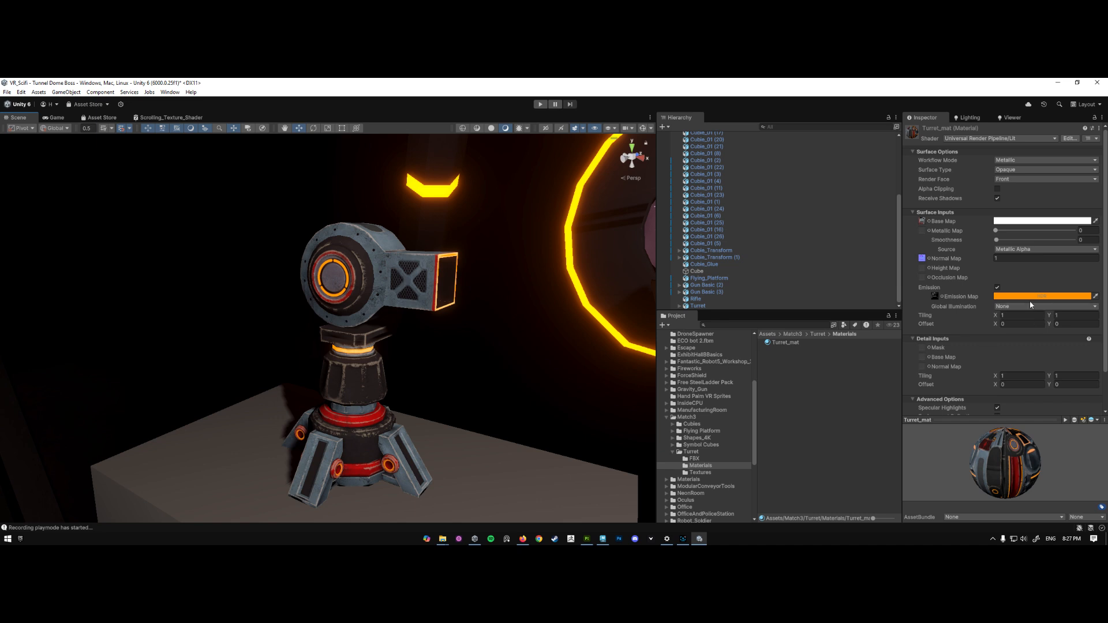
- Raise the intensity of Turret_mat's orange emission color by +1 so the turret's lights glow brighter
{"action": "left_click", "coordinate": [1063, 297]}
{"action": "left_click", "coordinate": [1075, 490]}
{"action": "key", "text": "w"}
{"action": "right_click_drag", "start_coordinate": [402, 346], "coordinate": [369, 364]}
{"action": "key", "text": "q"}
{"action": "key", "text": "e"}
- Set Turret_mat's metallic value to about 0.31 and its smoothness to 0.73
{"action": "left_click_drag", "start_coordinate": [996, 230], "coordinate": [1043, 241]}
{"action": "right_click_drag", "start_coordinate": [379, 247], "coordinate": [396, 223]}
{"action": "key", "text": "w"}
{"action": "left_click_drag", "start_coordinate": [1043, 240], "coordinate": [1054, 240]}
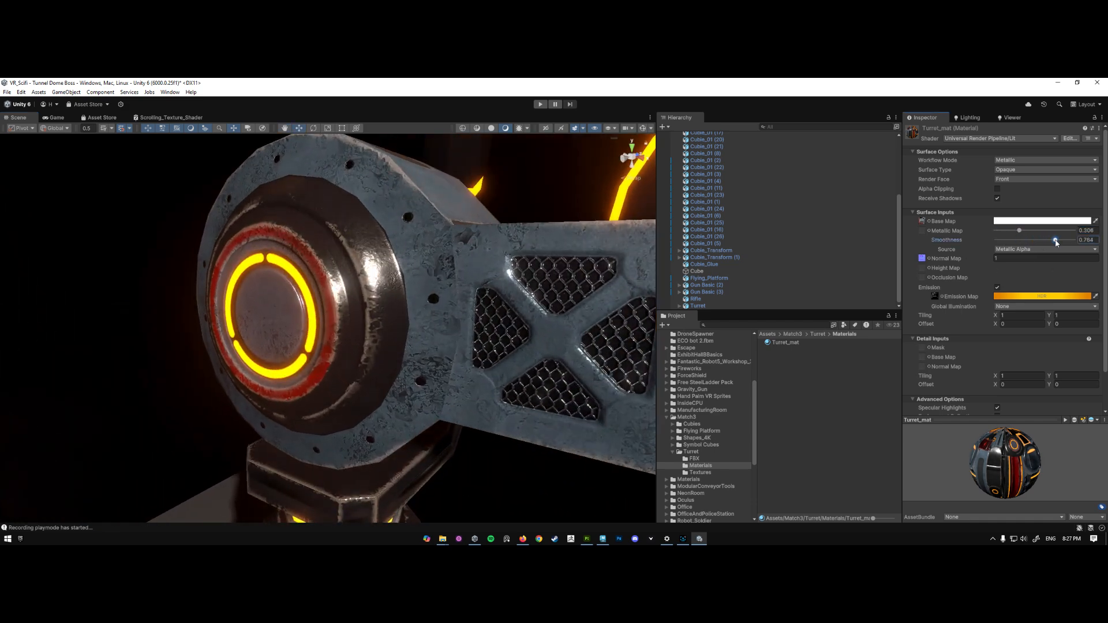
{"action": "key", "text": "s"}
{"action": "right_click_drag", "start_coordinate": [415, 322], "coordinate": [441, 335]}
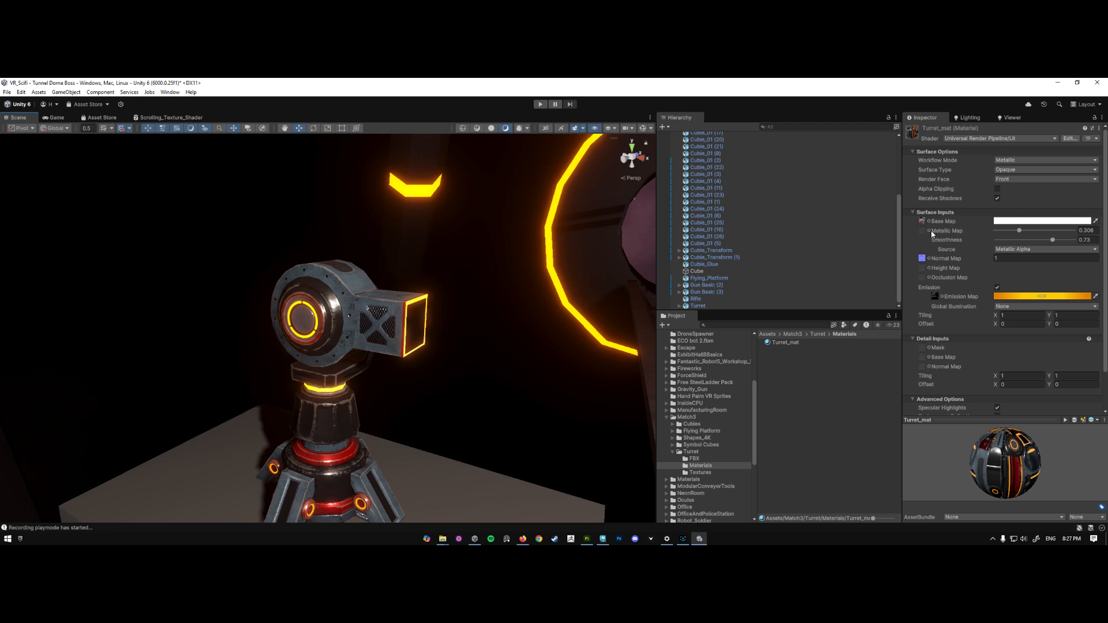
{"action": "right_click_drag", "start_coordinate": [383, 354], "coordinate": [347, 385]}
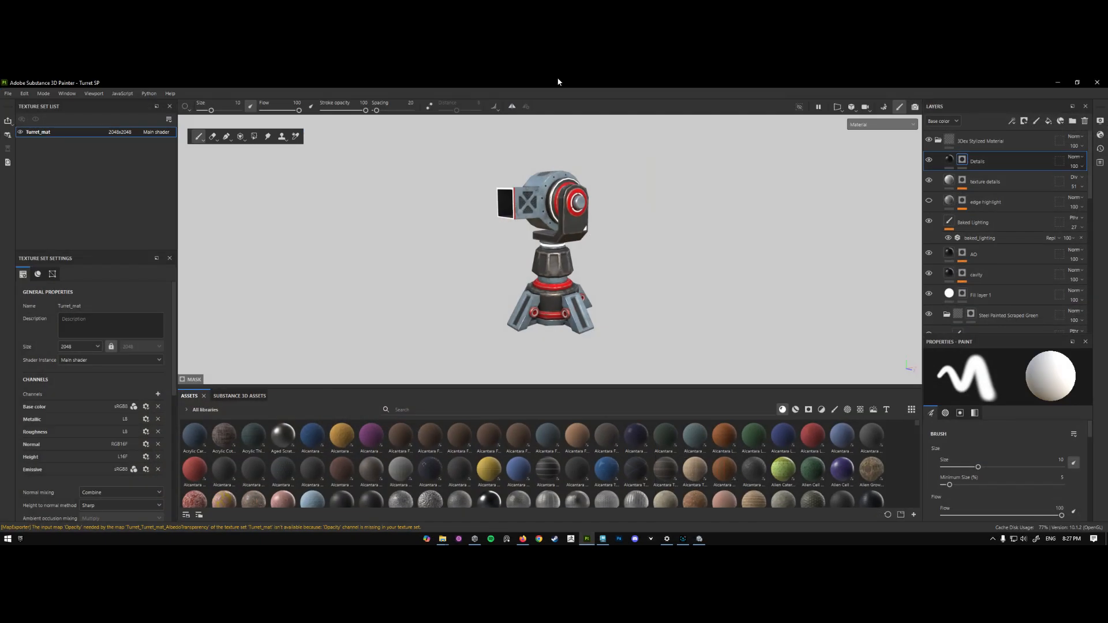
- Switch to Substance 3D Painter, review which output maps are selected for Turret_mat's texture export, and return to Unity without exporting
{"action": "key", "text": "ctrl+shift+e"}
{"action": "left_click", "coordinate": [339, 192]}
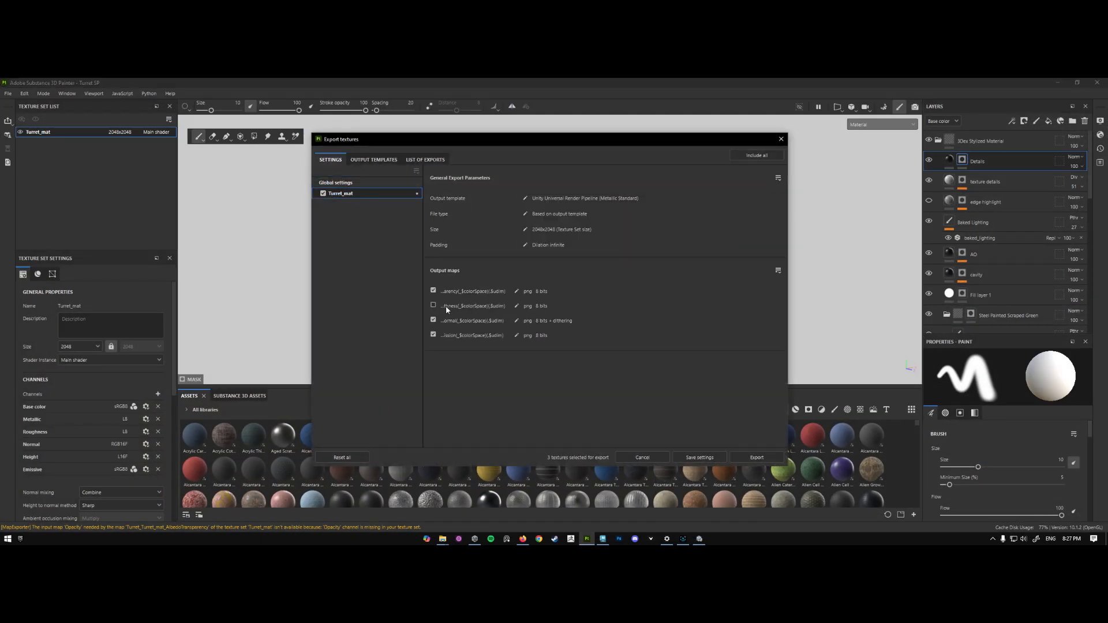
{"action": "left_click", "coordinate": [780, 140]}
{"action": "left_click", "coordinate": [1055, 84]}
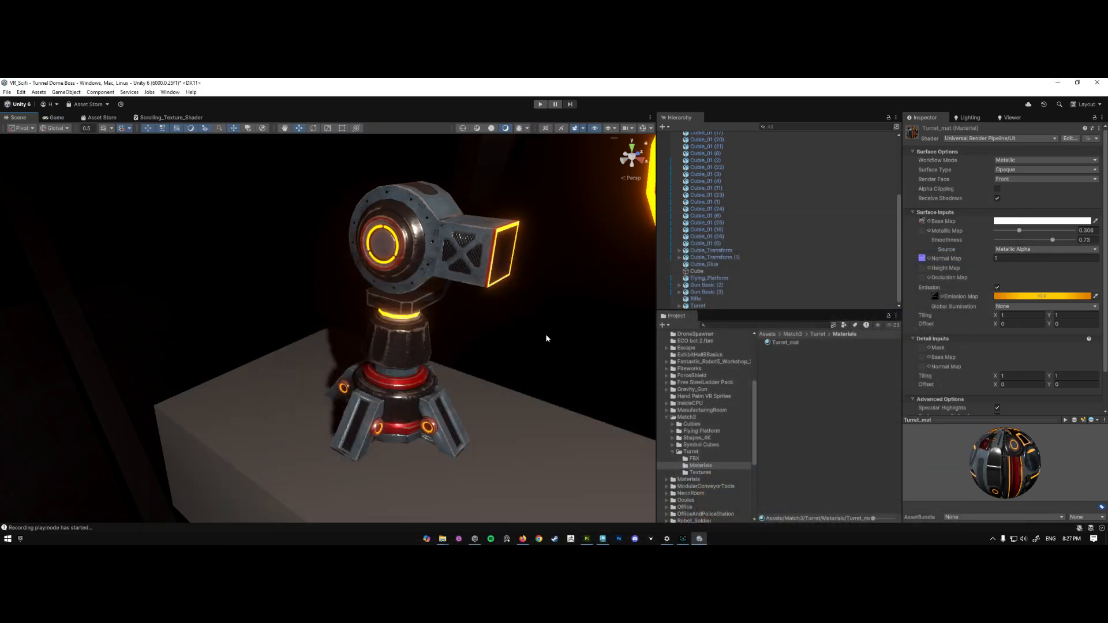
- Set up a package export of the Turret model from the FBX folder with its dependencies included and all scripts left out
{"action": "left_click", "coordinate": [703, 459]}
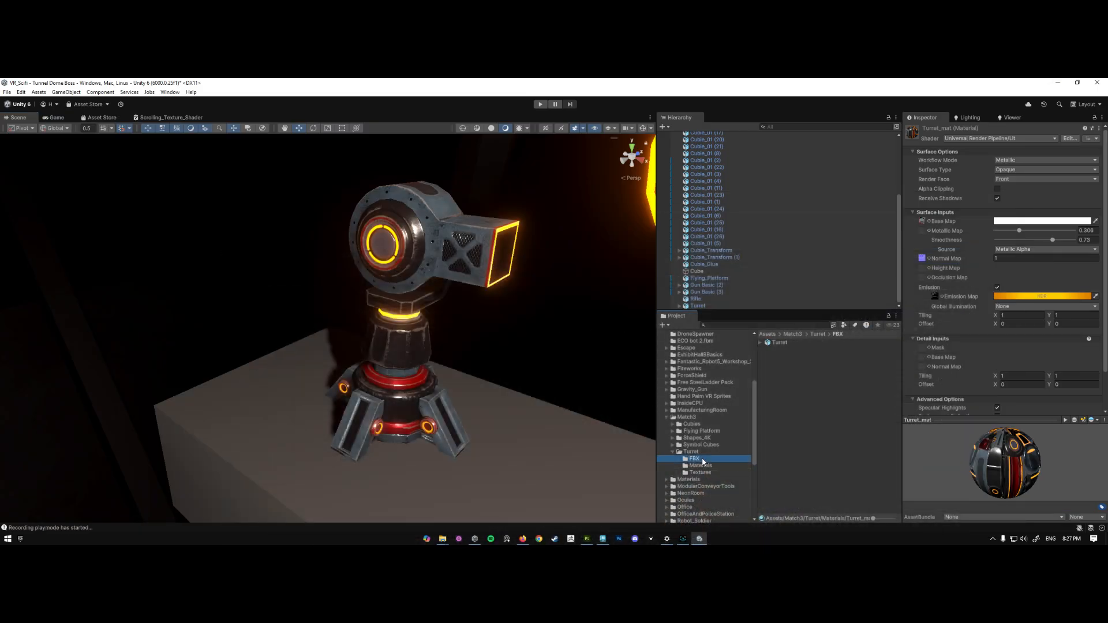
{"action": "left_click", "coordinate": [796, 344]}
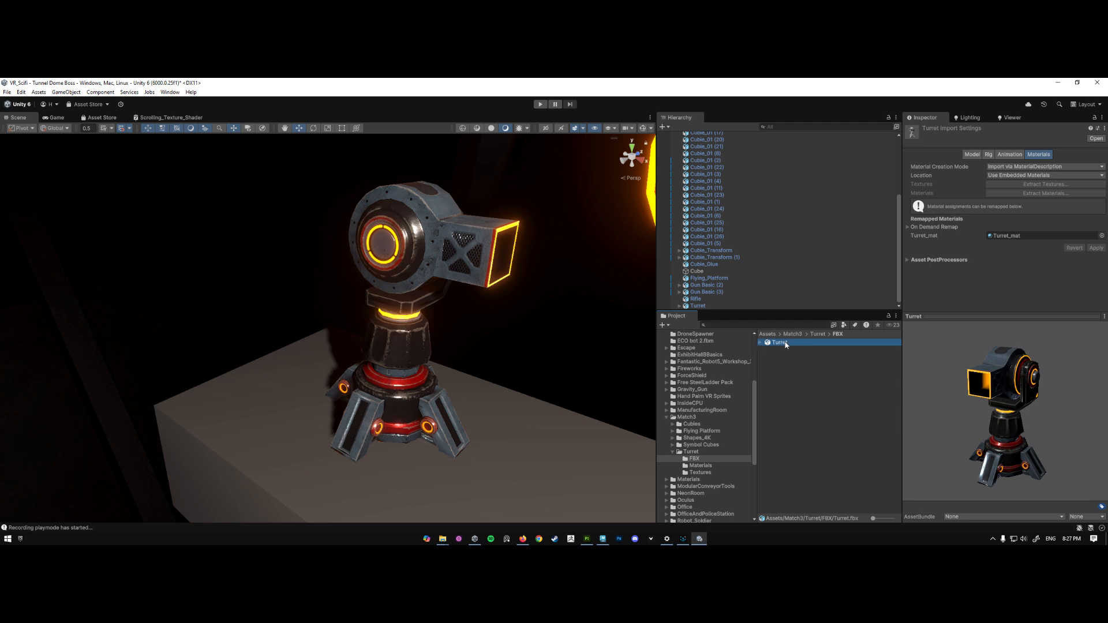
{"action": "right_click", "coordinate": [785, 344]}
{"action": "left_click", "coordinate": [819, 200]}
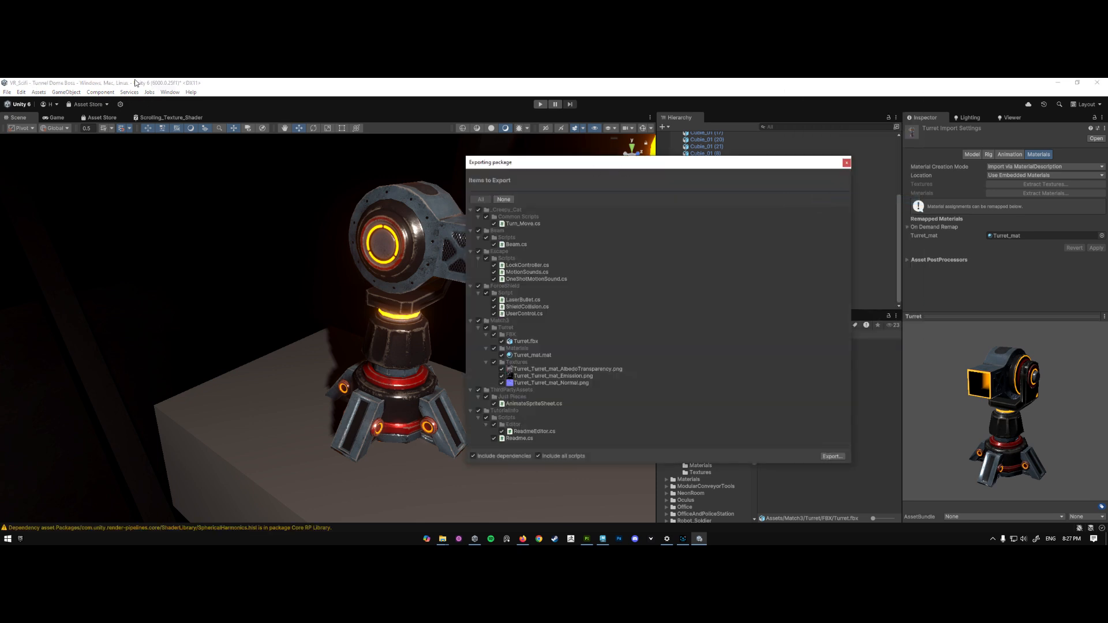
{"action": "left_click", "coordinate": [549, 457]}
{"action": "left_click", "coordinate": [552, 455]}
{"action": "left_click", "coordinate": [538, 456]}
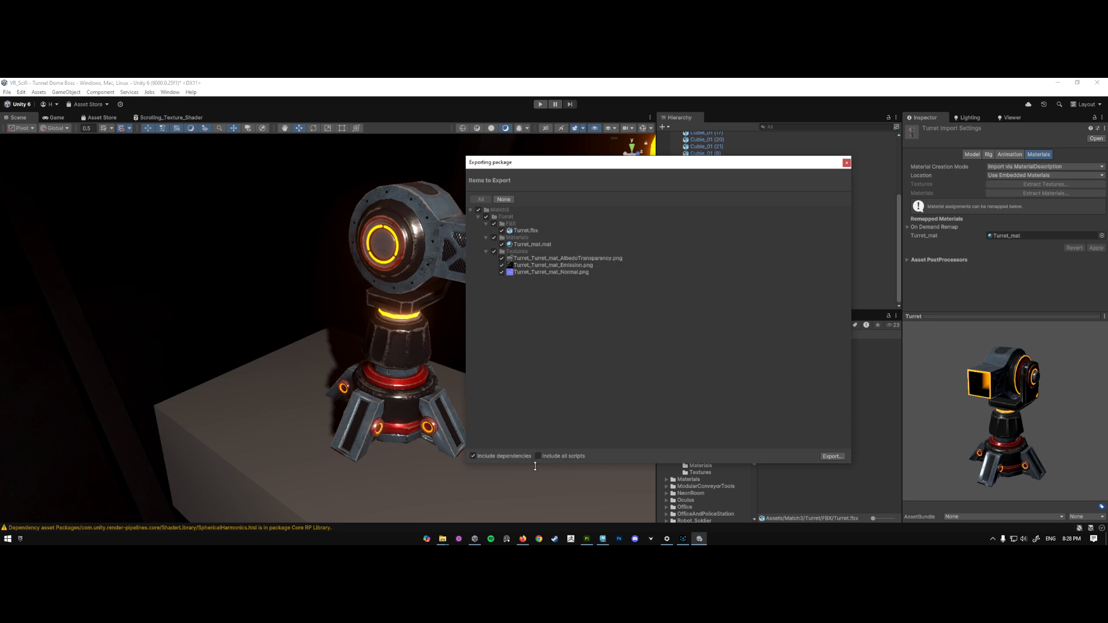